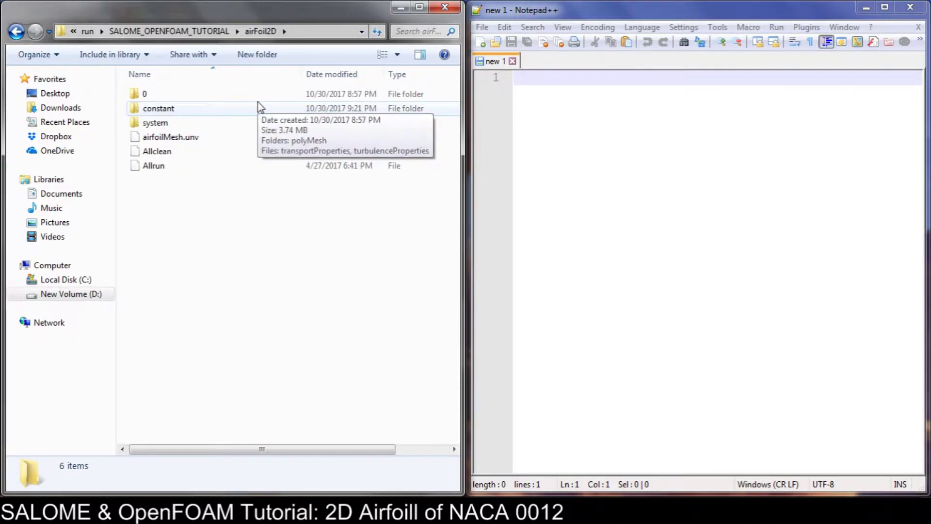
Step: Open constant/polyMesh/boundary in Notepad++
double_click(224, 109)
double_click(195, 96)
left_click(196, 96)
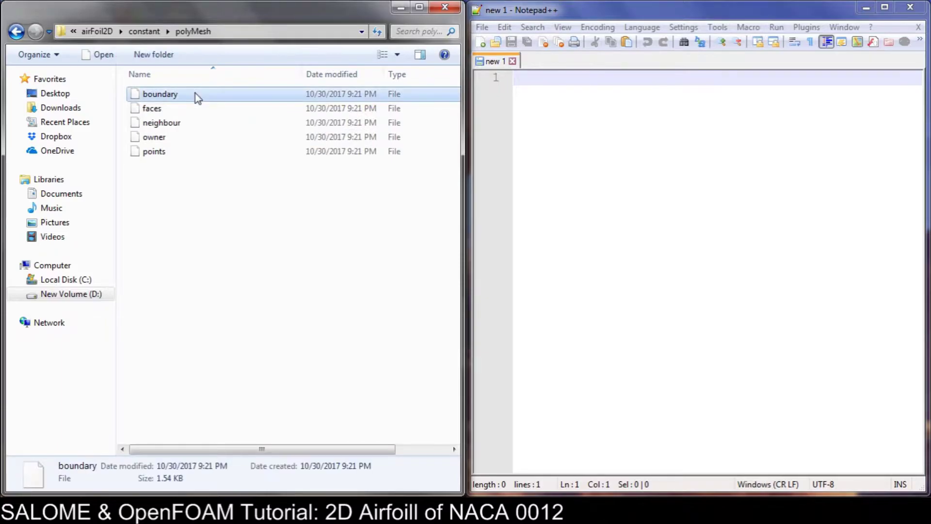
right_click(197, 95)
left_click(228, 145)
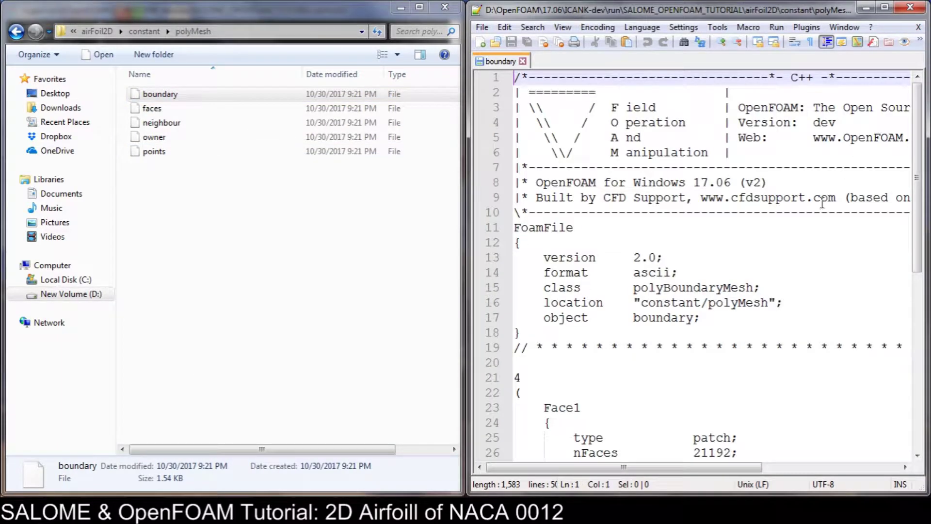
scroll(815, 210, "down", 1)
scroll(814, 210, "down", 1)
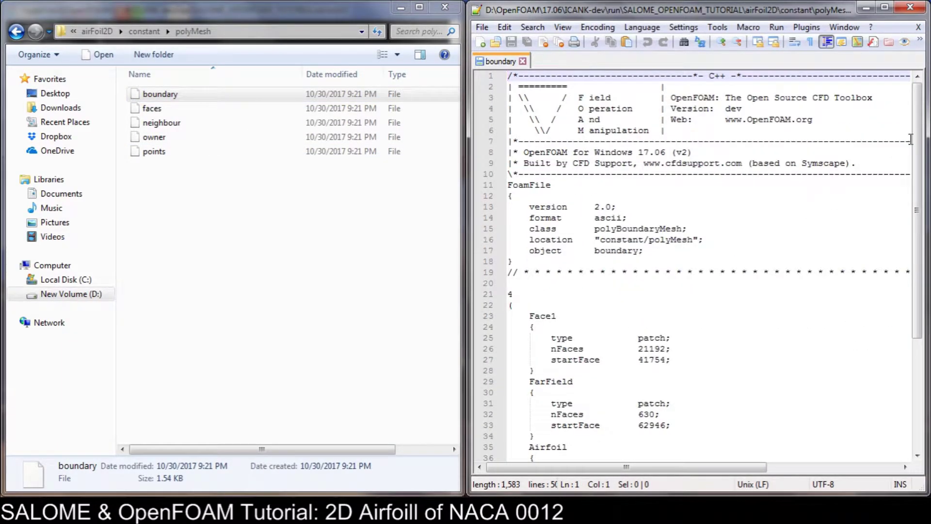
left_click_drag(916, 138, 916, 258)
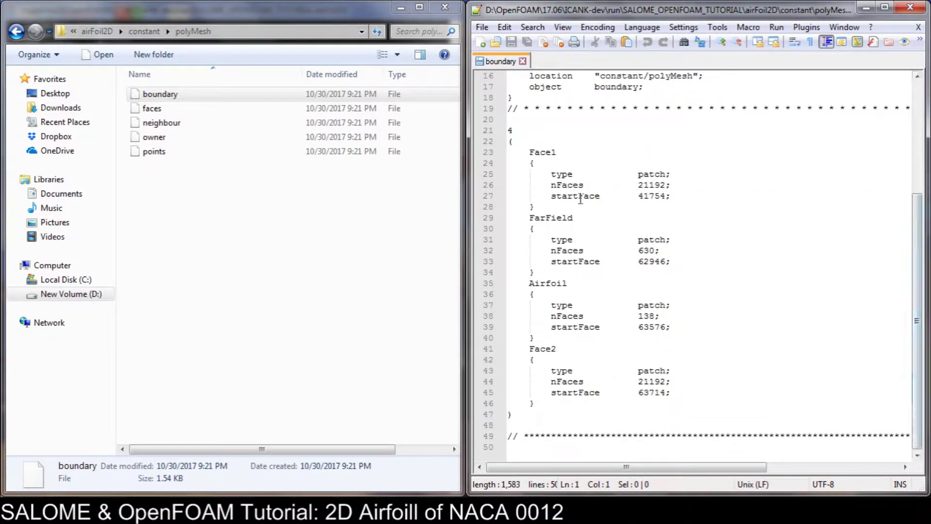
Step: Review the Face1, FarField, Airfoil and Face2 patch blocks and select the patch list
left_click(530, 154)
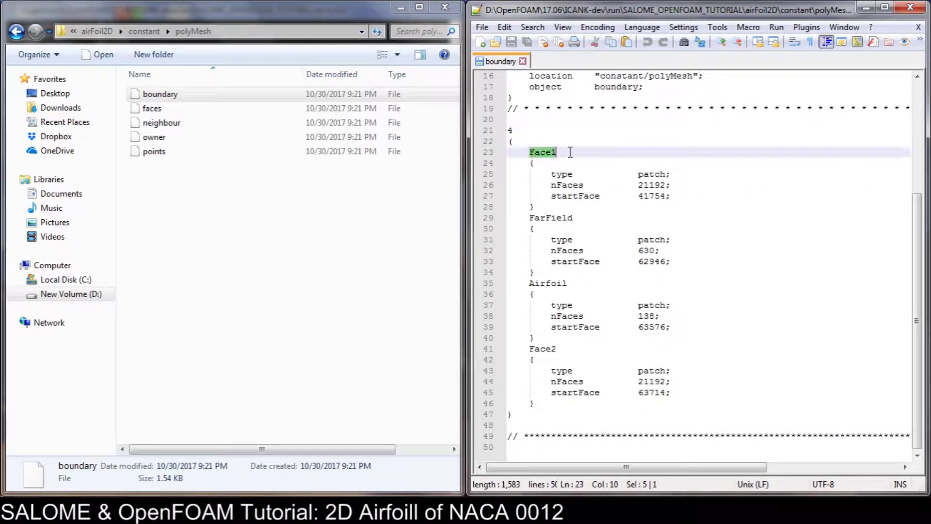
left_click_drag(529, 218, 627, 240)
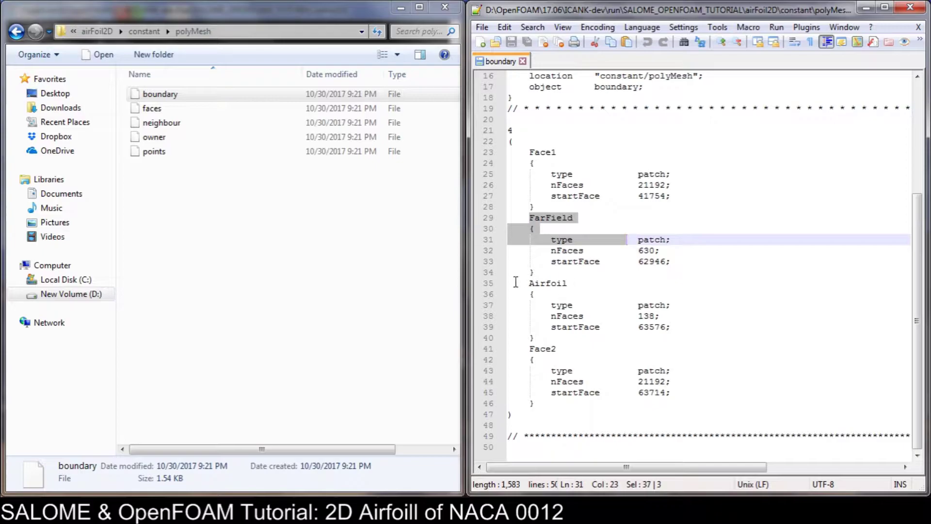
left_click_drag(528, 283, 627, 306)
left_click_drag(528, 348, 601, 359)
left_click(600, 360)
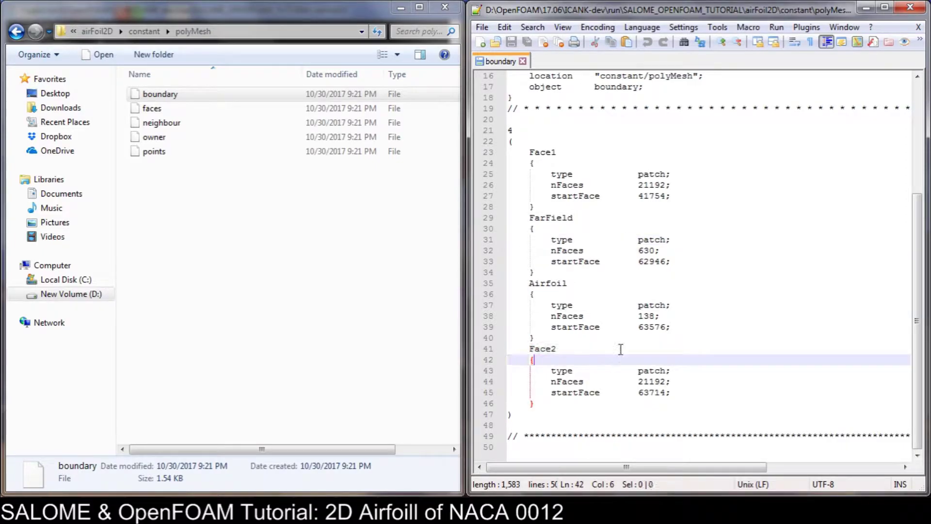
left_click(508, 152)
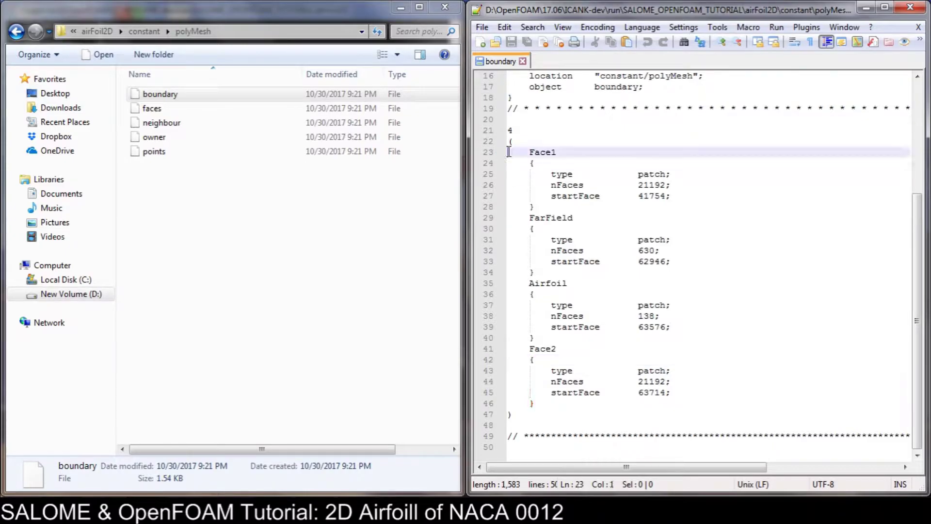
key("shift+Down")
key("shift+Down")
key("shift+Down")
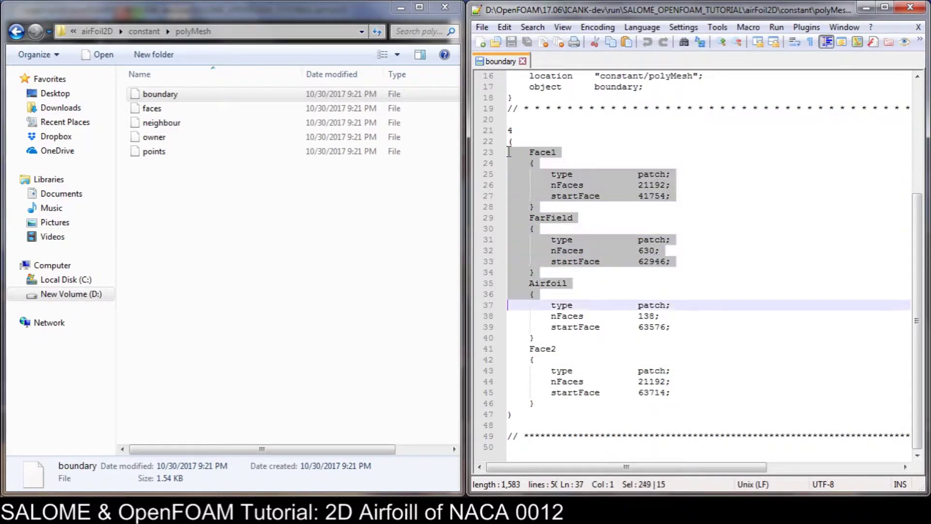
key("shift+Down")
key("shift+Down")
key("shift+Down")
key("shift+Down")
key("ctrl+c")
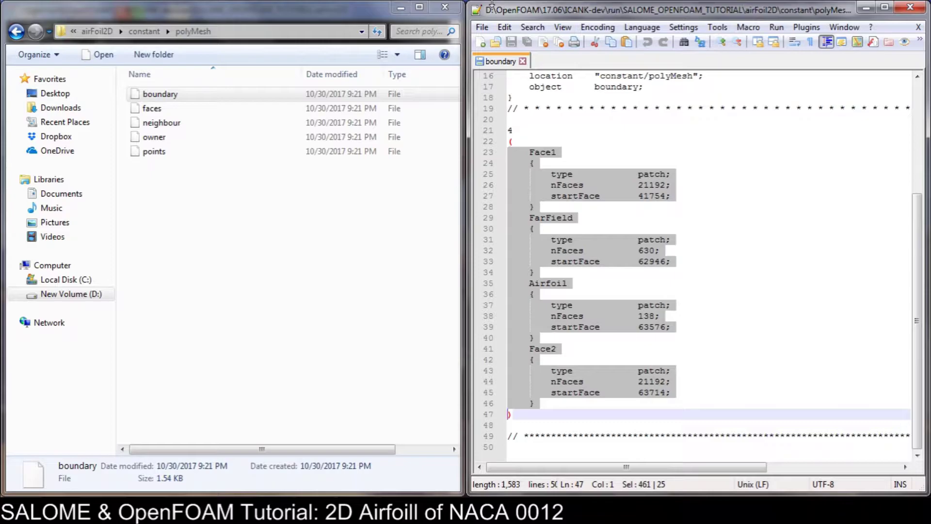
Step: Open the 0/U velocity file in Notepad++
left_click(97, 31)
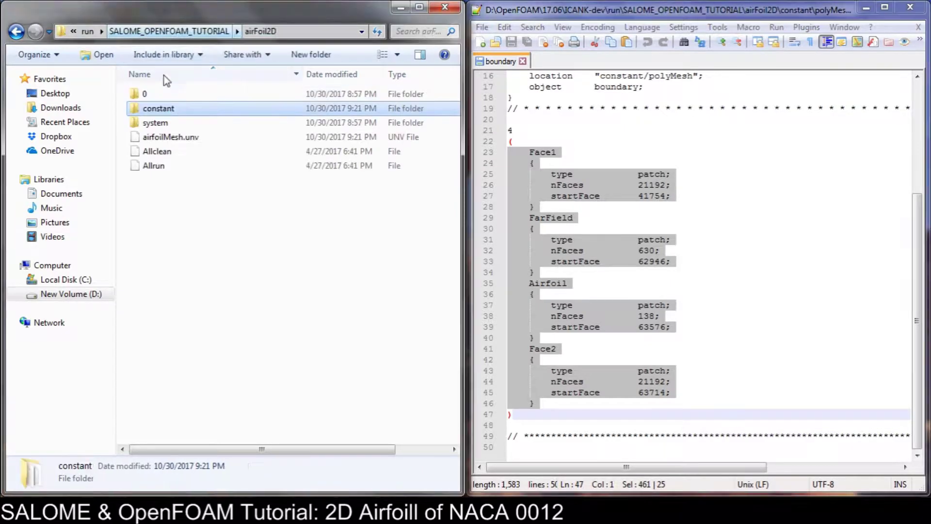
double_click(150, 94)
right_click(179, 141)
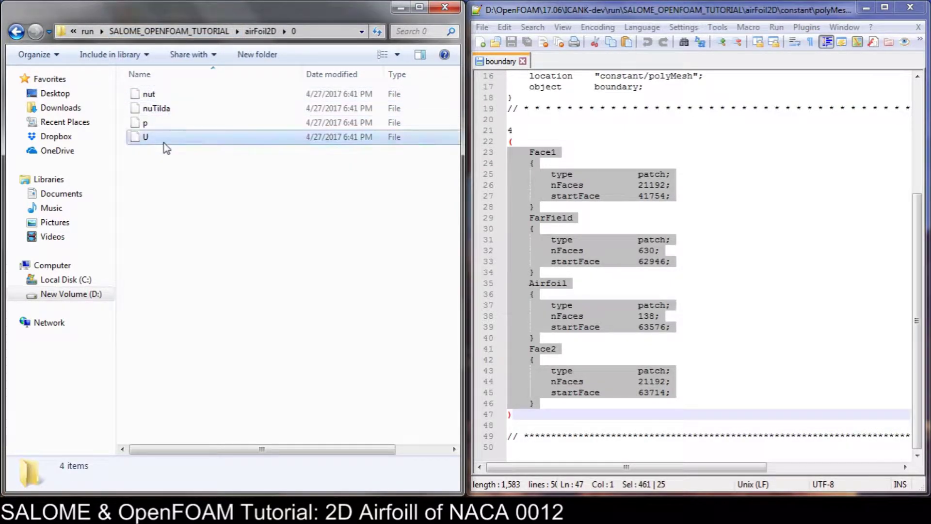
left_click(219, 193)
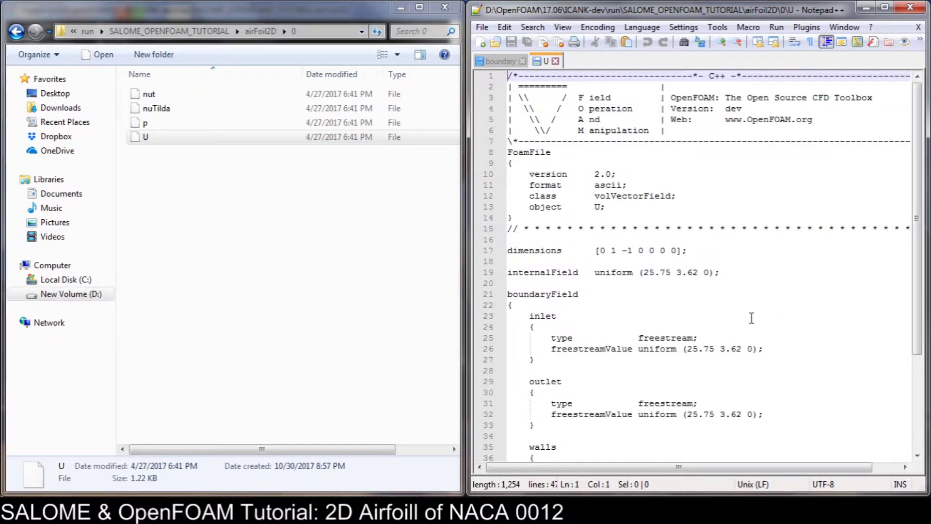
Step: Paste the four patch blocks inside U's boundaryField and save
left_click(546, 307)
key("Return")
key("ctrl+v")
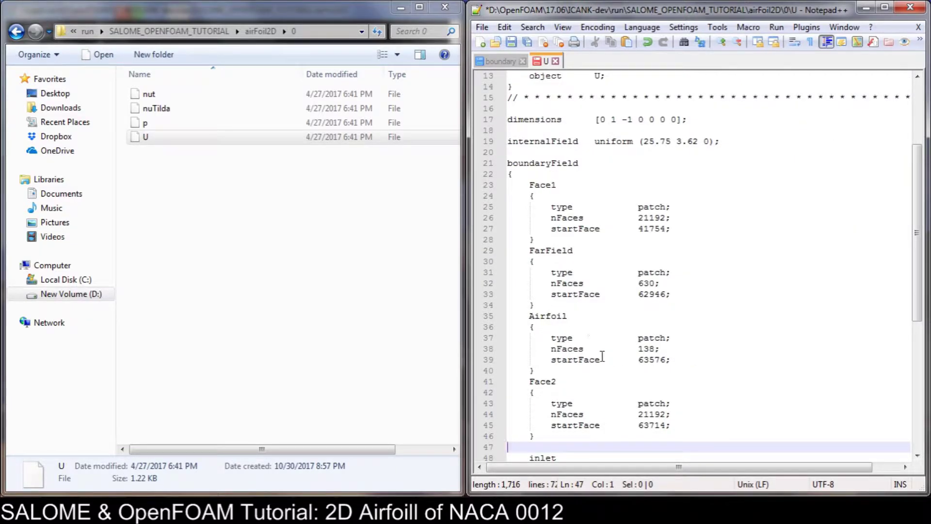
key("ctrl+s")
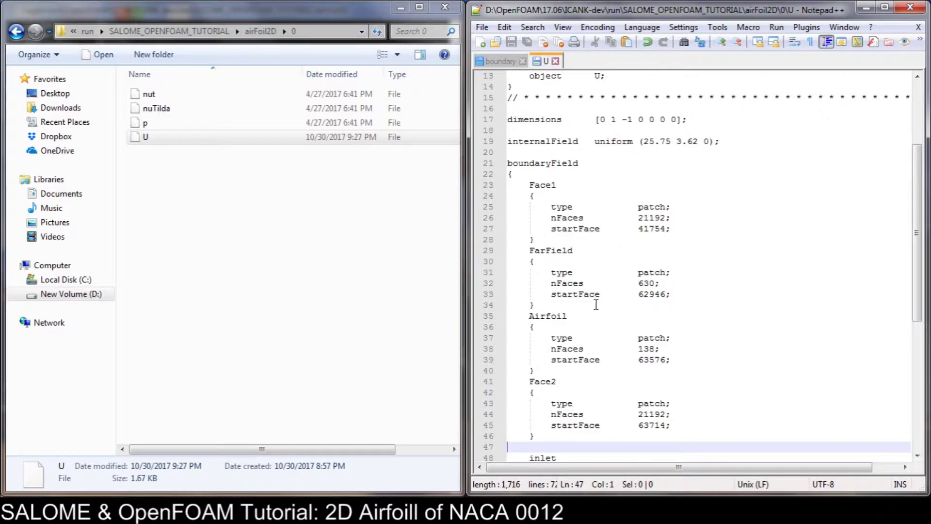
left_click(377, 485)
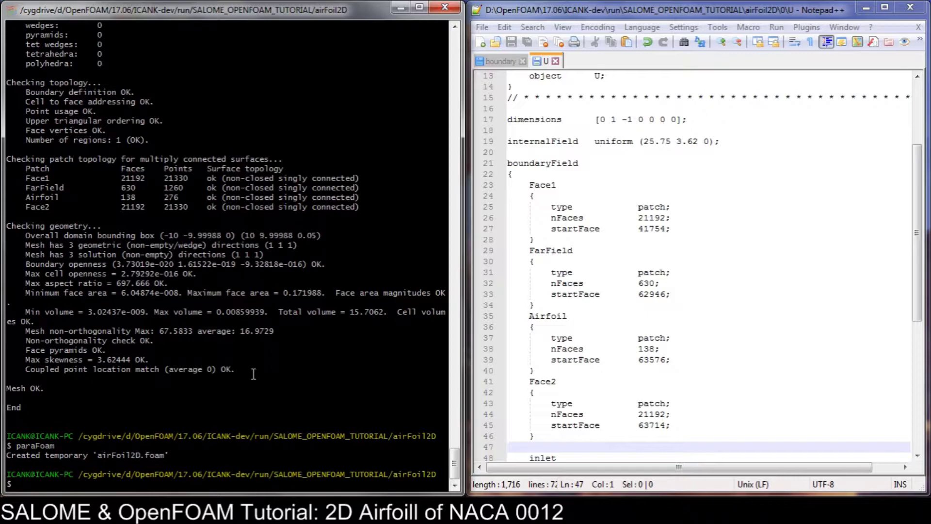
type("paraFoam")
Step: Launch paraFoam, load the airFoil2D mesh and display it as Surface With Edges
key("Return")
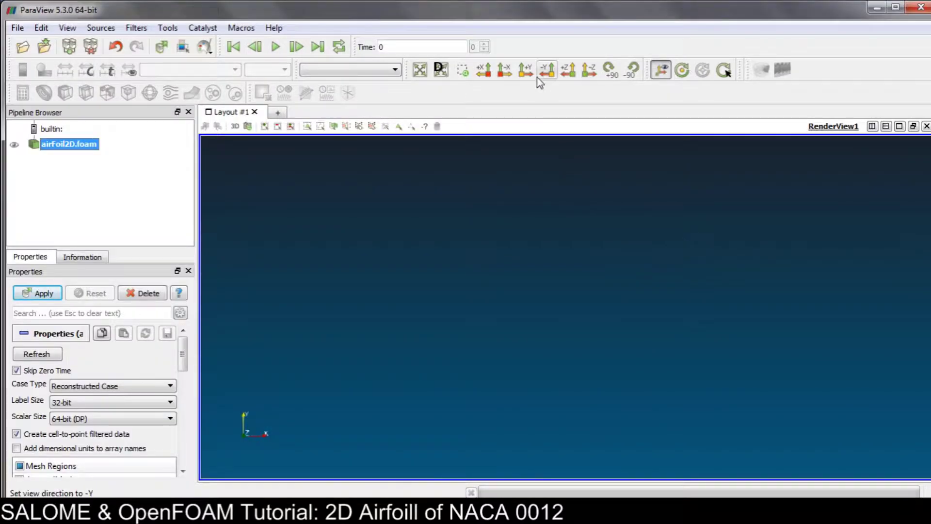
left_click(40, 293)
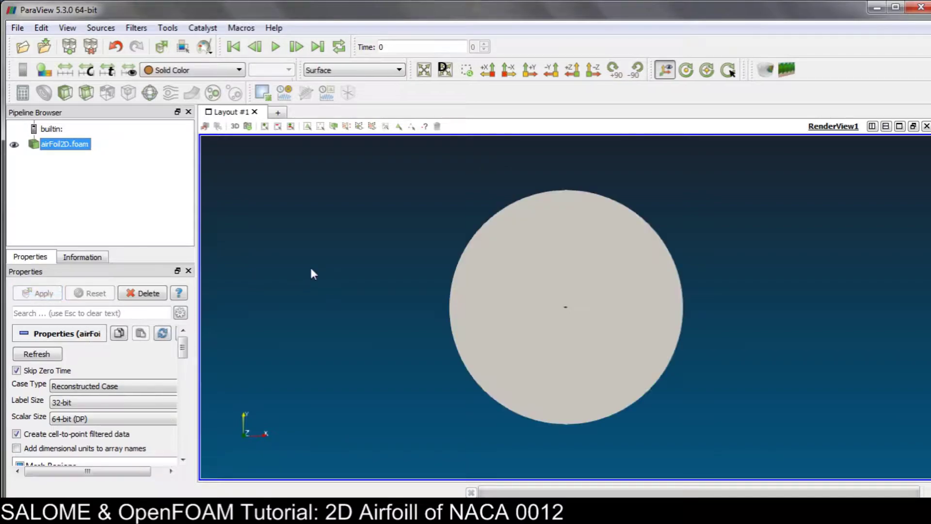
left_click(371, 70)
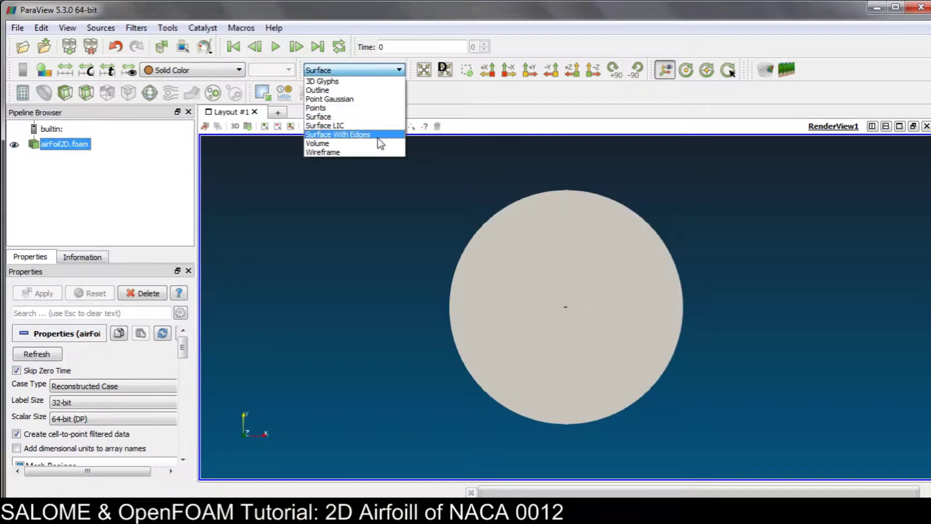
left_click(372, 135)
scroll(588, 353, "up", 5)
scroll(589, 349, "up", 5)
scroll(589, 349, "up", 3)
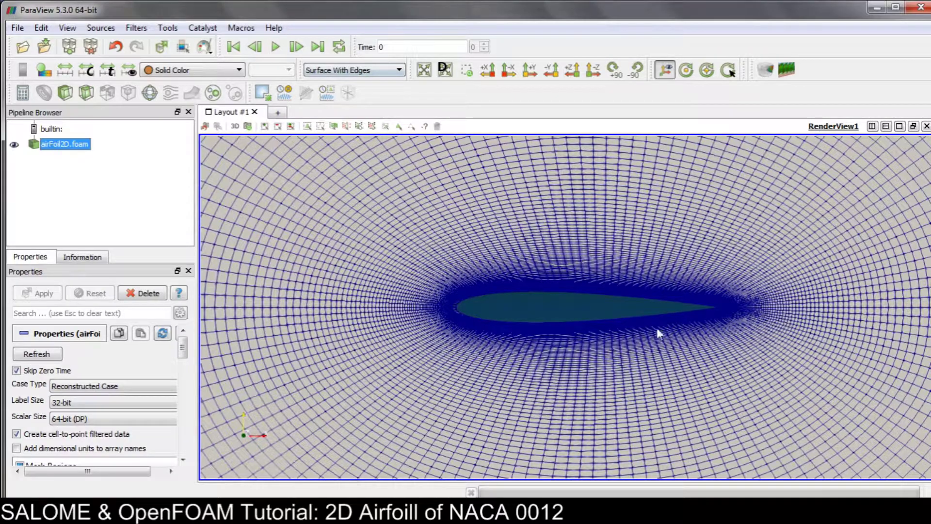
scroll(411, 310, "down", 2)
scroll(409, 313, "down", 3)
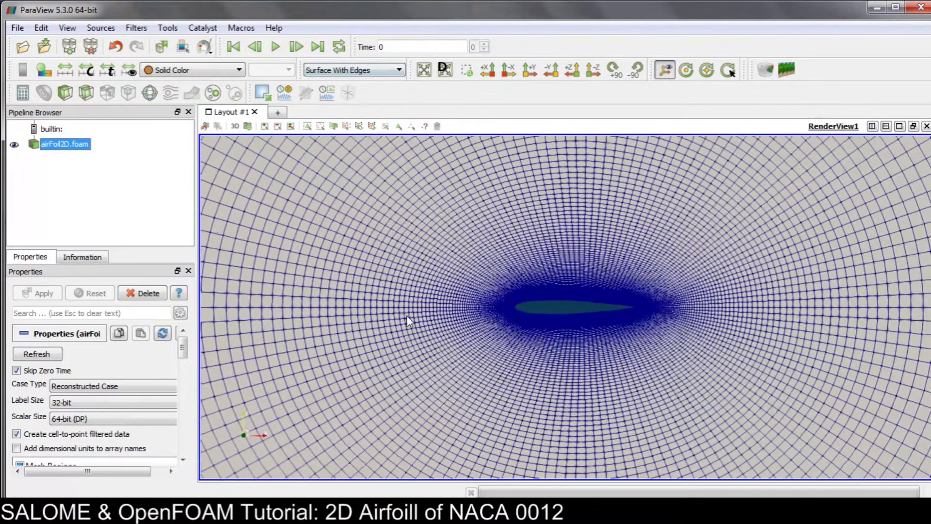
scroll(407, 316, "down", 2)
scroll(401, 320, "down", 2)
scroll(398, 323, "down", 2)
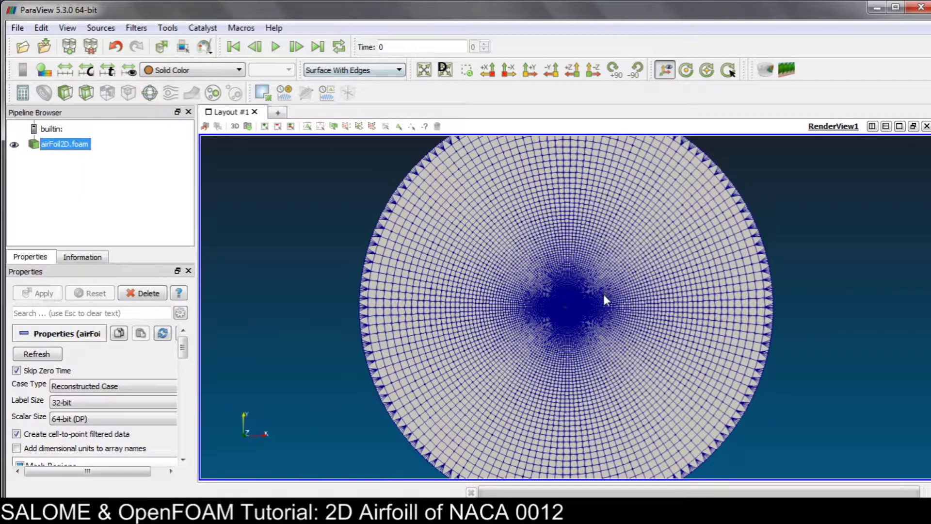
key("alt+Tab")
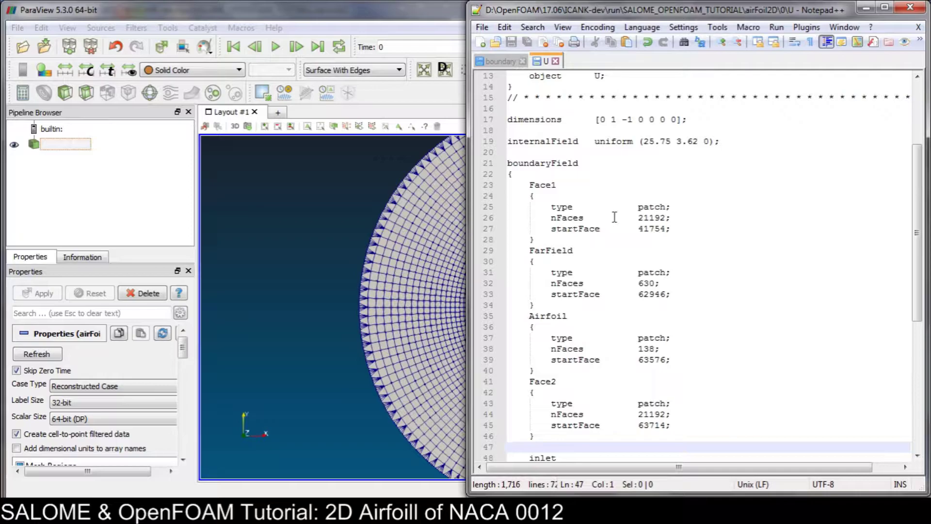
Step: Tilt the view and display the Face1 and Face2 mesh regions
left_click_drag(377, 276, 495, 138)
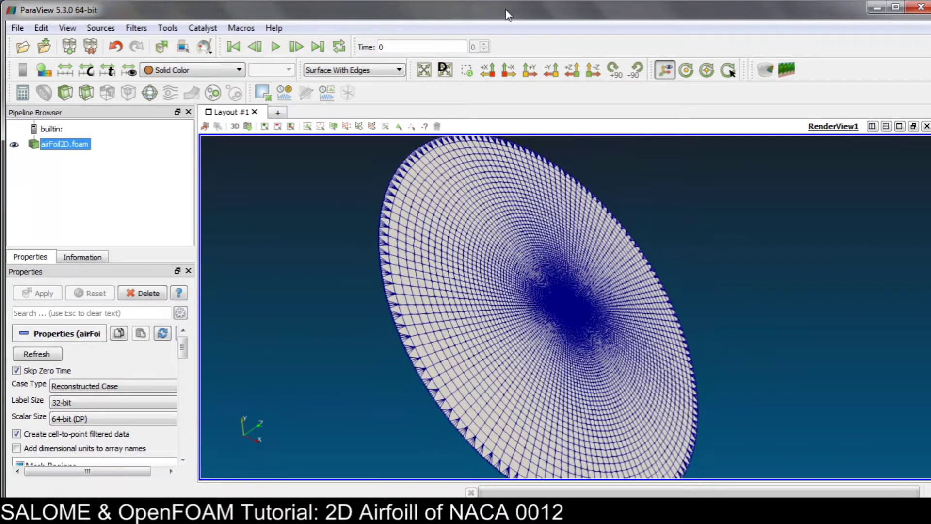
scroll(154, 375, "down", 3)
scroll(153, 375, "down", 2)
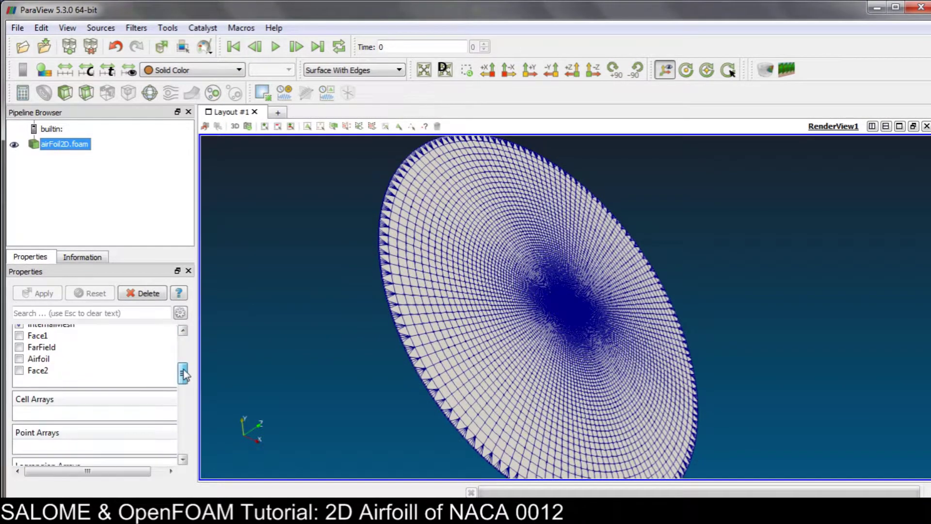
scroll(154, 375, "up", 2)
left_click(19, 362)
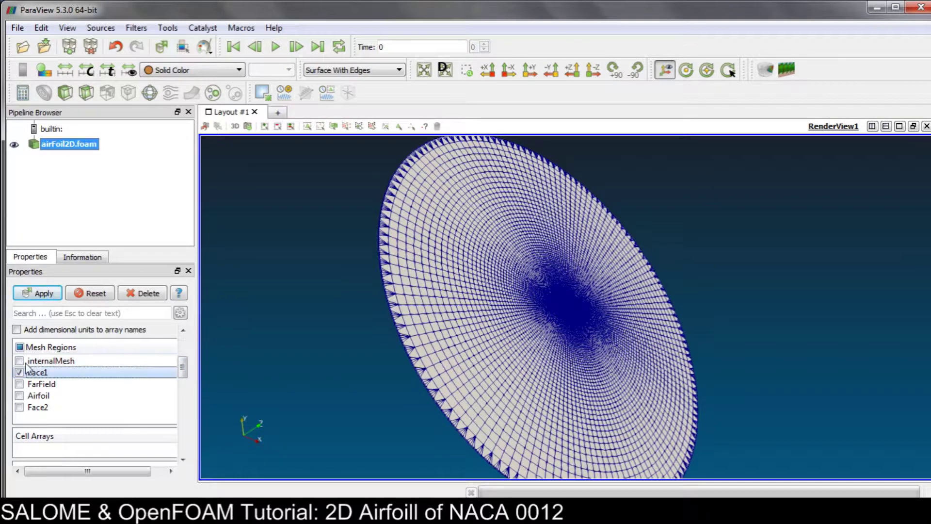
left_click(19, 407)
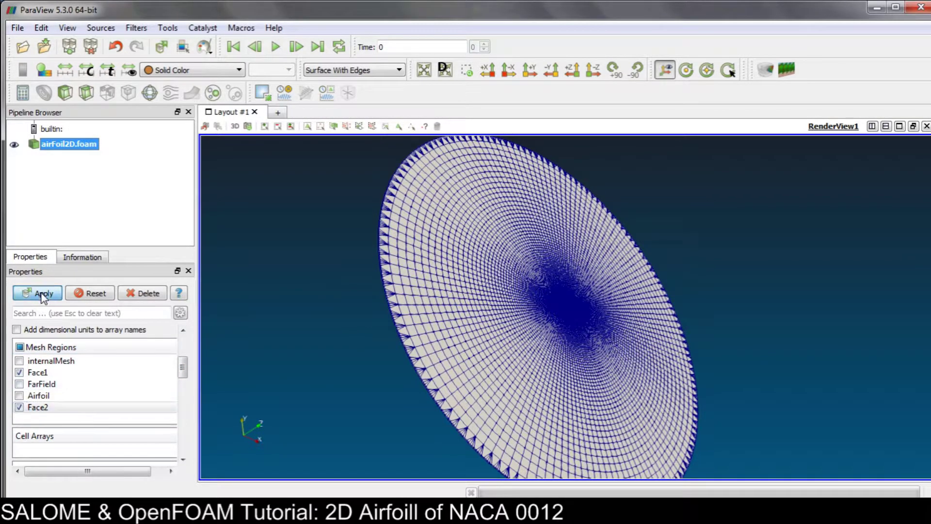
left_click(43, 294)
scroll(494, 364, "up", 5)
scroll(471, 372, "down", 2)
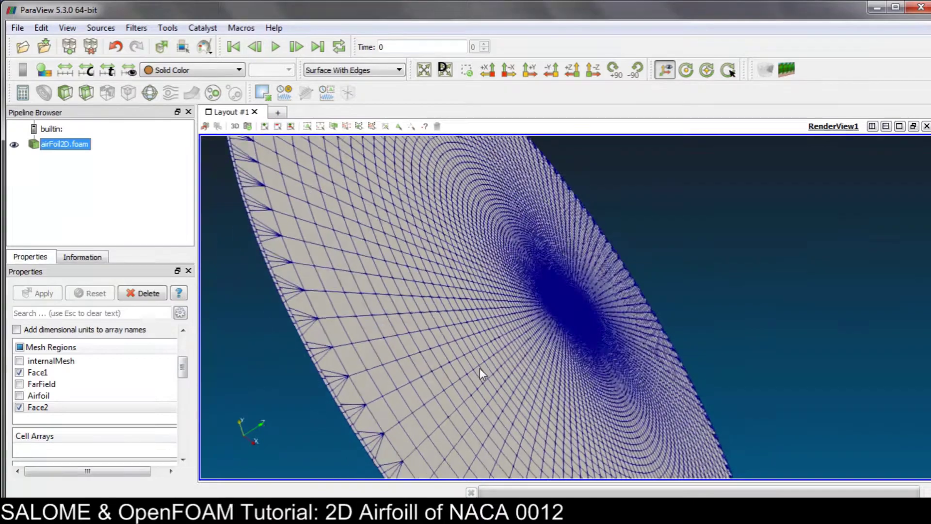
scroll(483, 367, "down", 2)
scroll(451, 372, "up", 1)
scroll(424, 373, "up", 2)
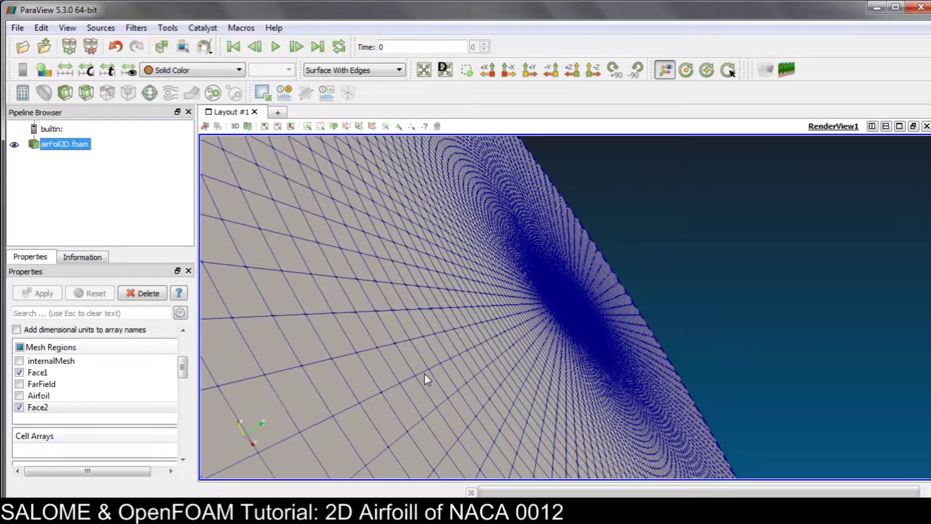
scroll(416, 382, "down", 1)
scroll(381, 378, "down", 2)
scroll(407, 363, "down", 1)
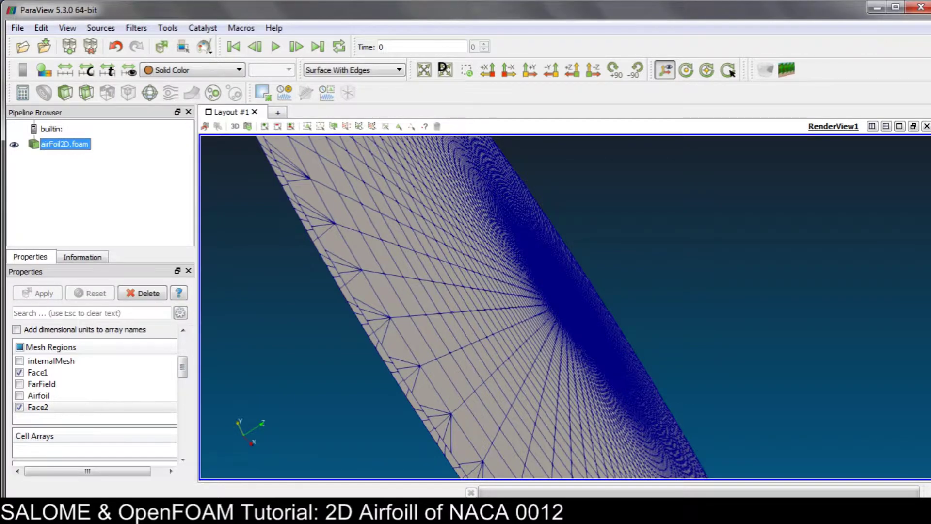
Step: Replace Face1's and Face2's patch entries in U with type empty
key("alt+Tab")
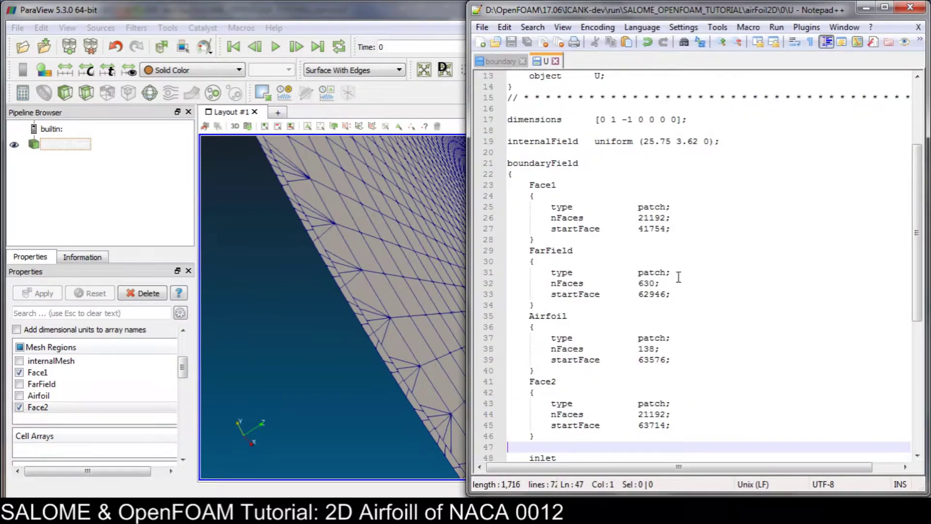
scroll(703, 262, "down", 4)
scroll(703, 294, "down", 3)
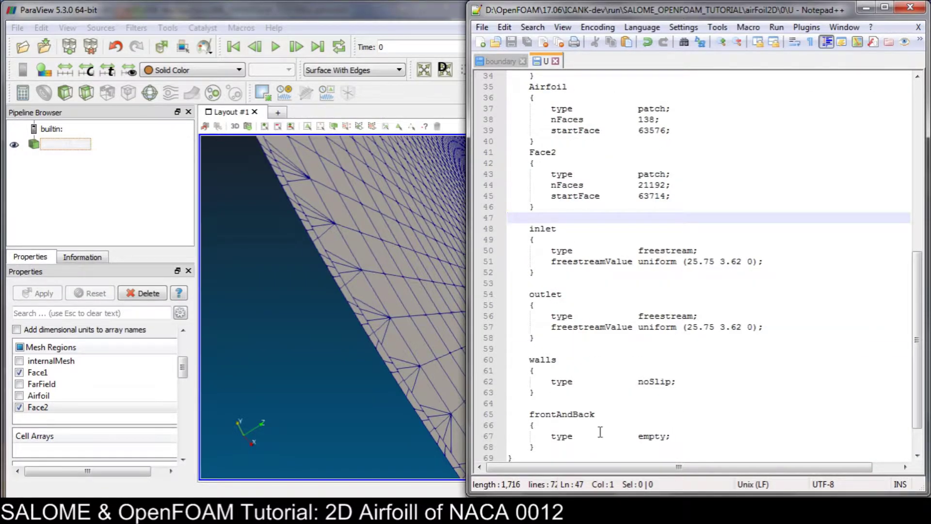
left_click(681, 438)
left_click_drag(681, 437, 509, 435)
key("ctrl+c")
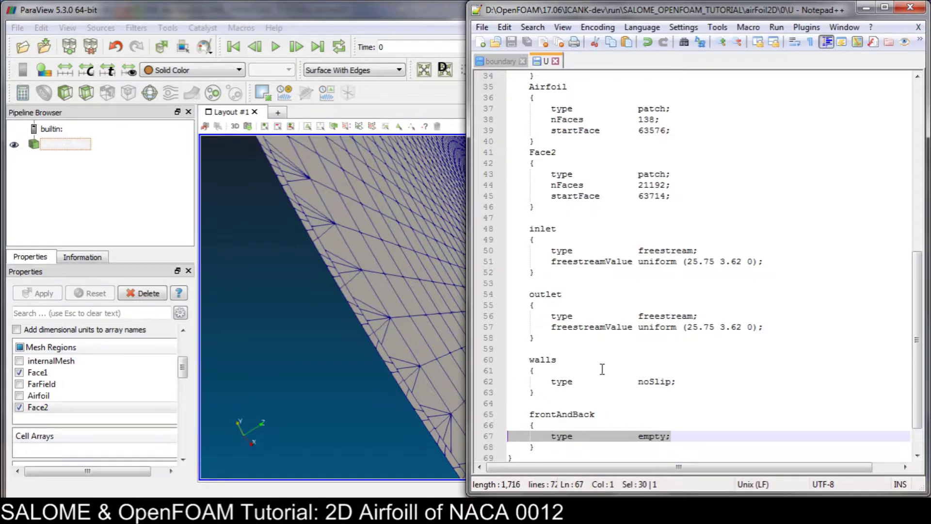
scroll(616, 208, "up", 2)
scroll(647, 159, "up", 2)
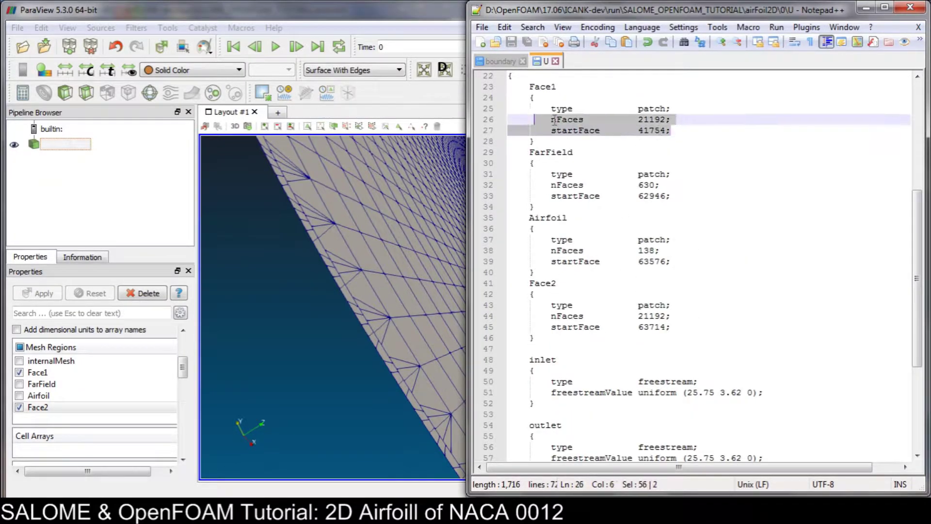
left_click_drag(676, 130, 506, 109)
key("ctrl+v")
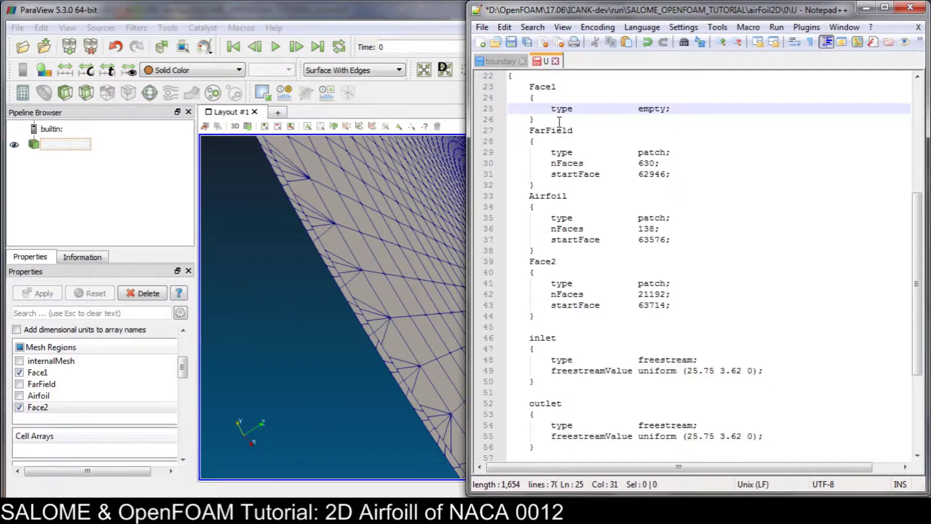
left_click(680, 304)
left_click_drag(680, 305, 500, 290)
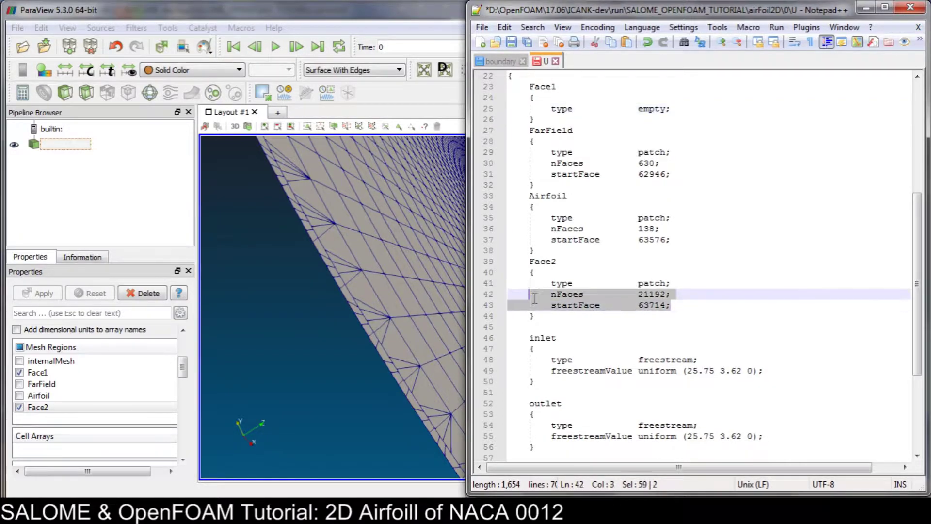
key("ctrl+v")
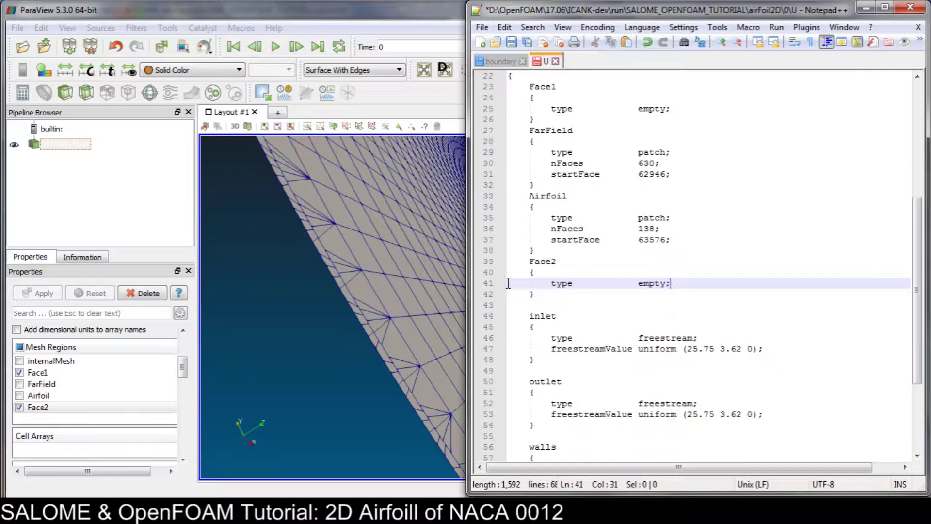
scroll(698, 304, "down", 1)
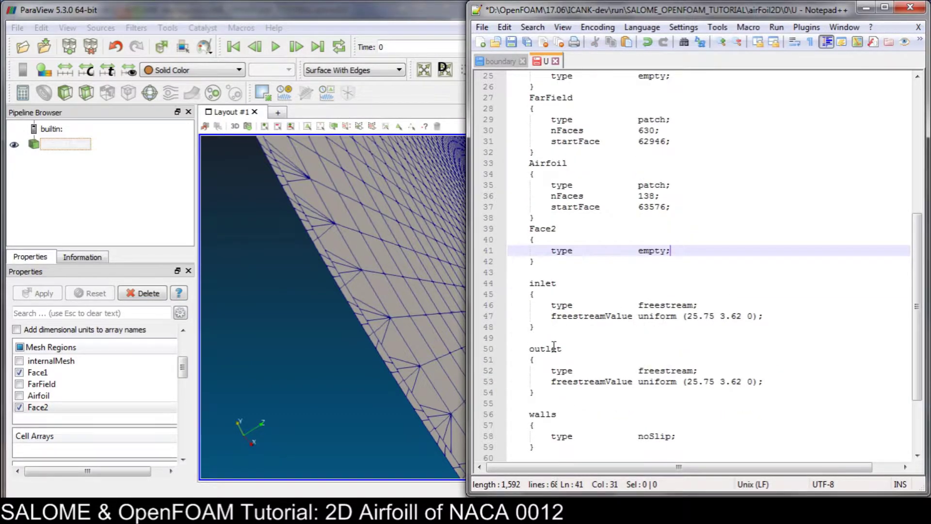
Step: Make FarField freestream at (25.75 3.62 0) and Airfoil noSlip, then save U
left_click_drag(767, 318, 505, 309)
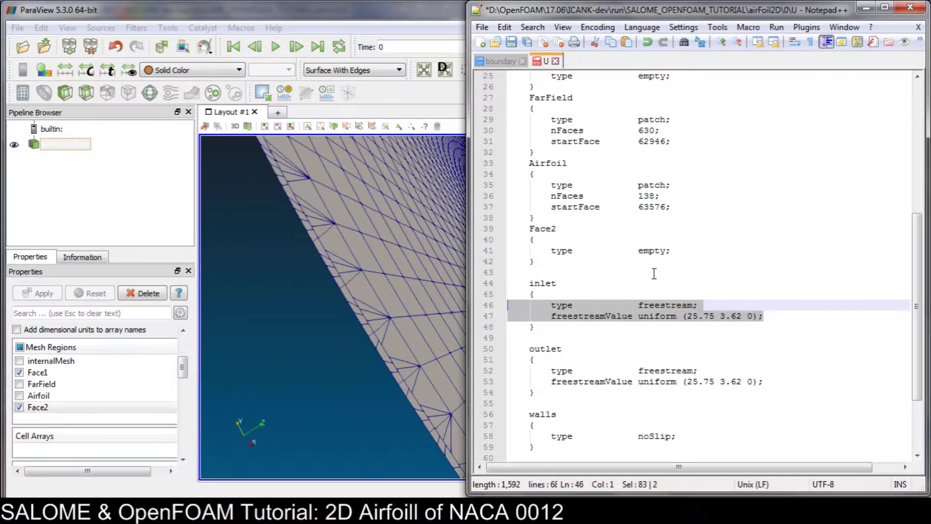
scroll(655, 273, "up", 4)
left_click_drag(673, 275, 502, 248)
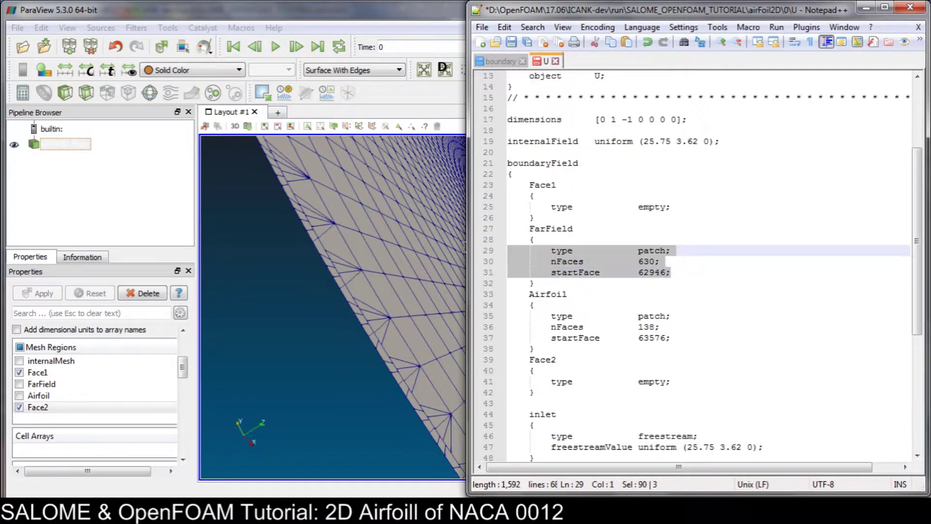
type("type            freestream;         freestreamValue uniform (25.75 3.62 0);")
scroll(720, 299, "down", 2)
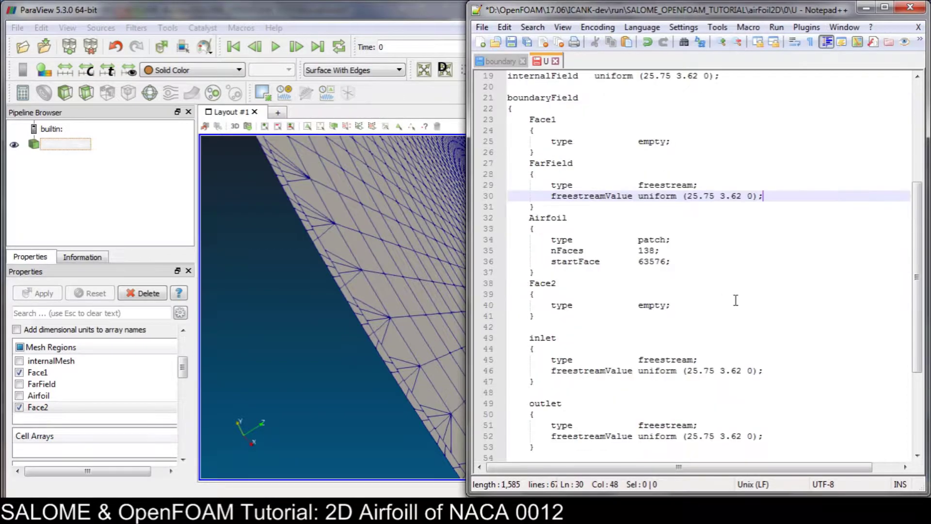
scroll(727, 297, "down", 2)
scroll(683, 313, "down", 2)
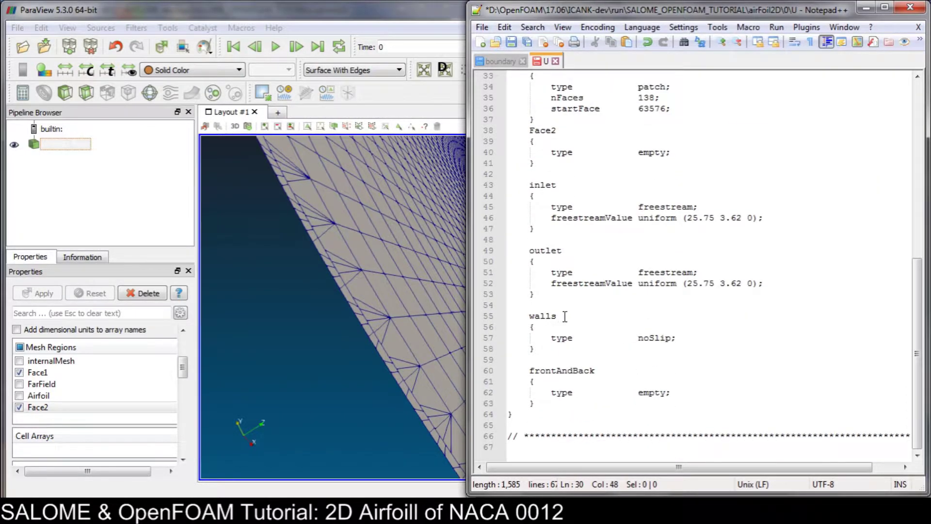
left_click_drag(692, 338, 464, 343)
key("ctrl+c")
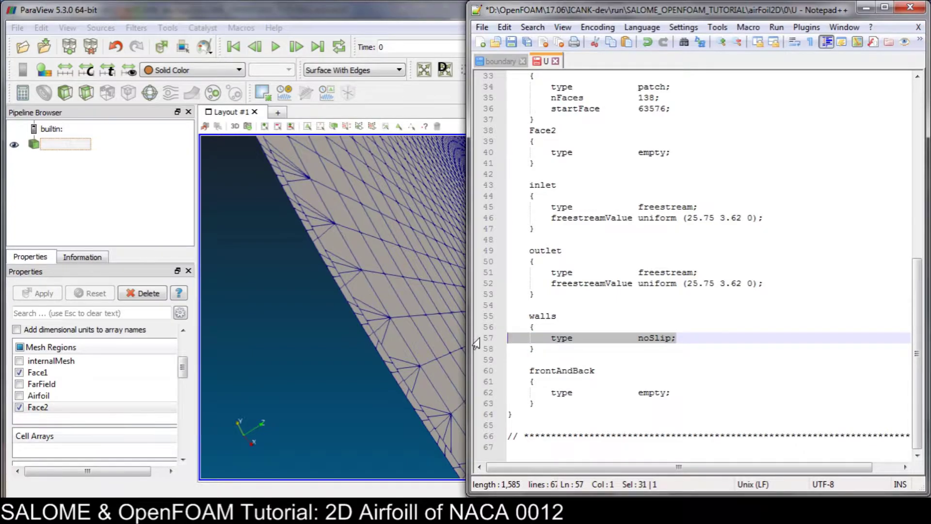
scroll(586, 272, "up", 2)
scroll(588, 262, "up", 2)
left_click_drag(678, 241, 488, 226)
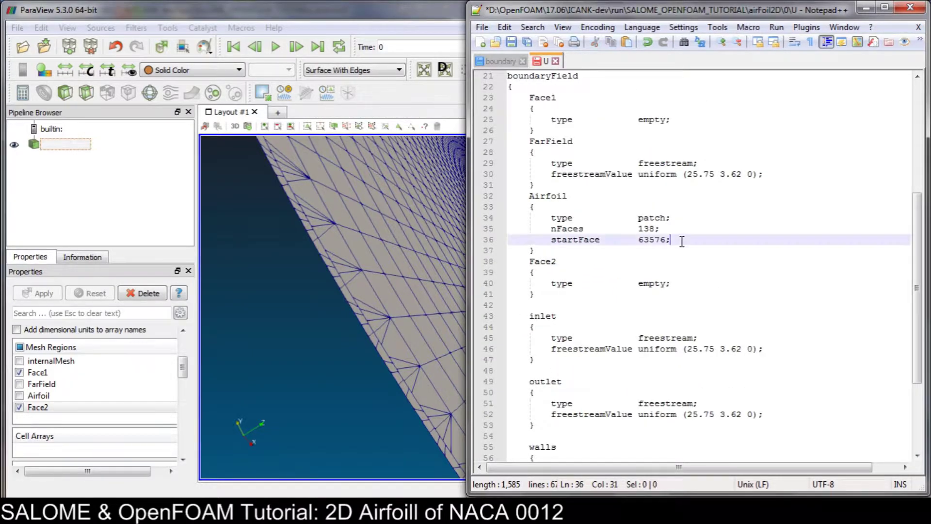
key("ctrl+v")
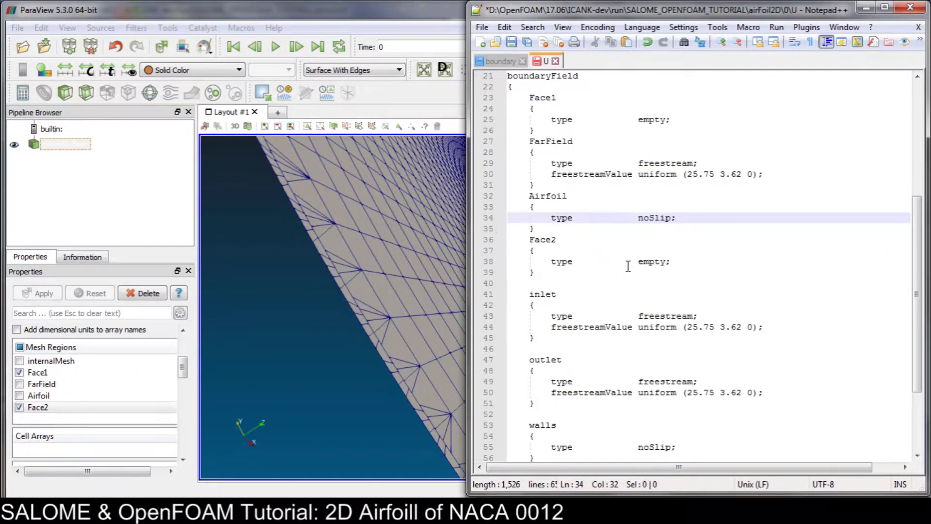
key("ctrl+s")
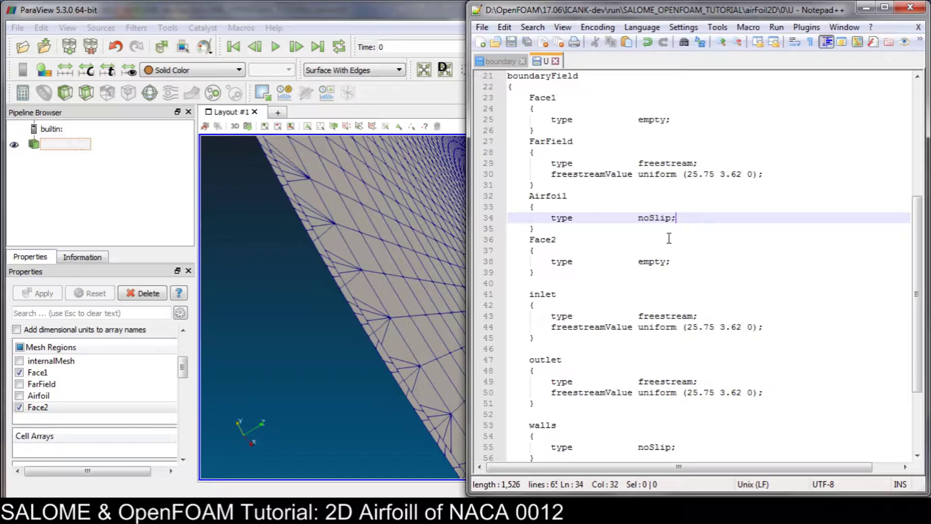
scroll(676, 241, "up", 2)
scroll(670, 236, "up", 1)
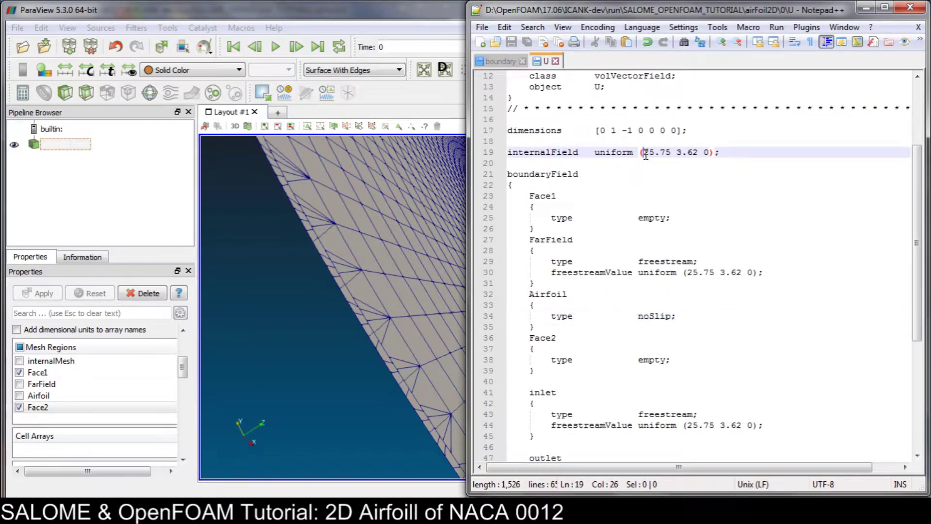
Step: Insert two blank lines above internalField for velocity variables
left_click_drag(643, 152, 698, 153)
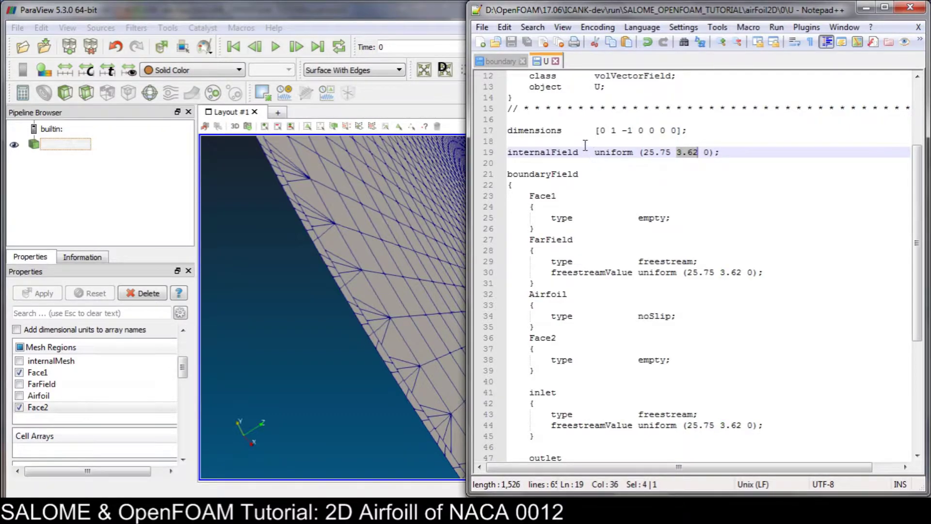
left_click(584, 143)
key("Return")
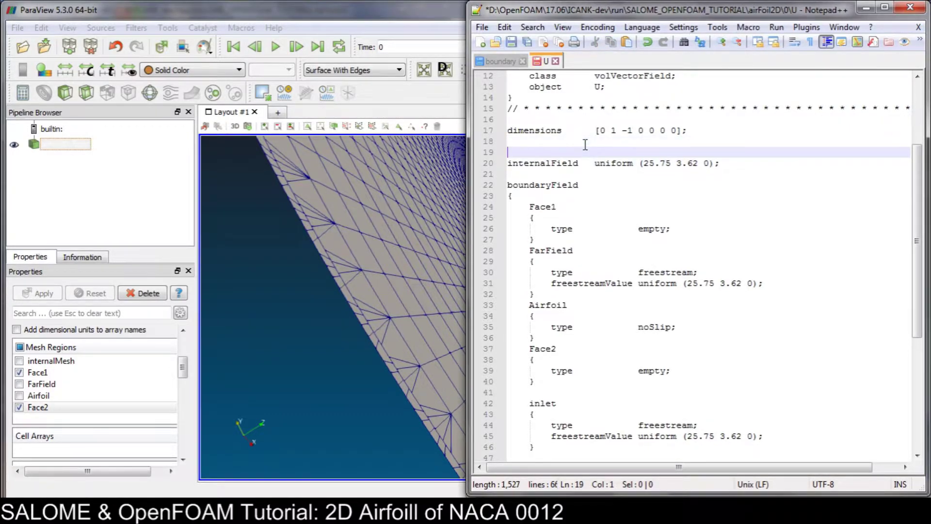
key("Return")
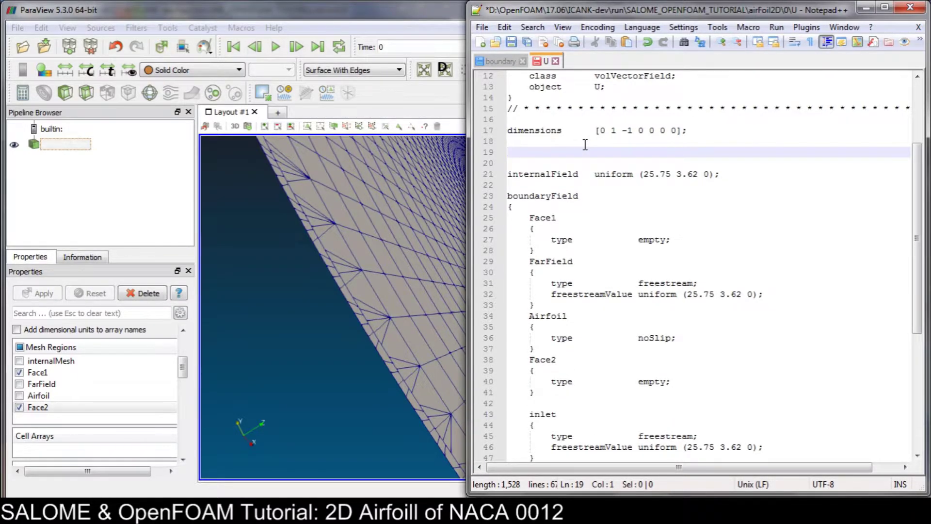
type("UX")
type(" 10.0;")
Step: Define UY 0.0 below UX 10.0 and swap internalField's 25.75 and 3.62 for $UX and $UY
key("Return")
type("U")
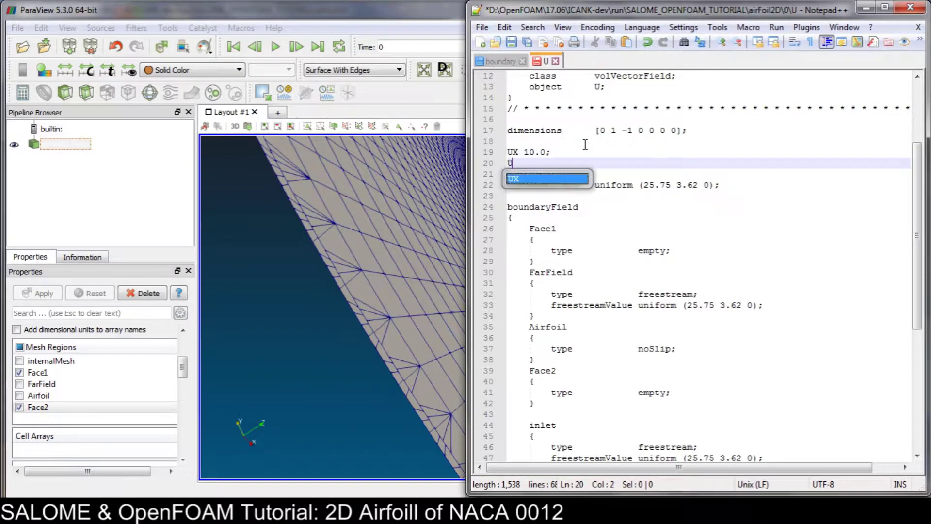
type("Y 0.0")
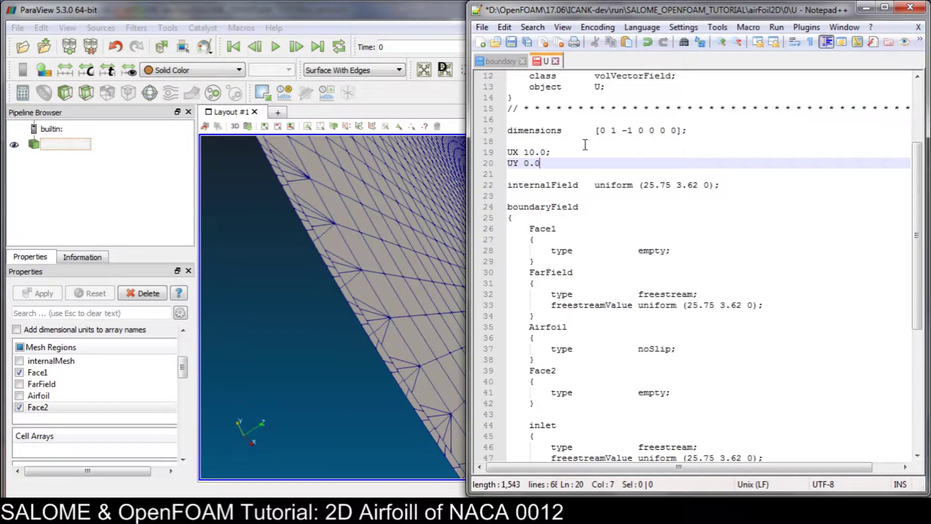
type(";")
left_click(646, 184)
key("Left")
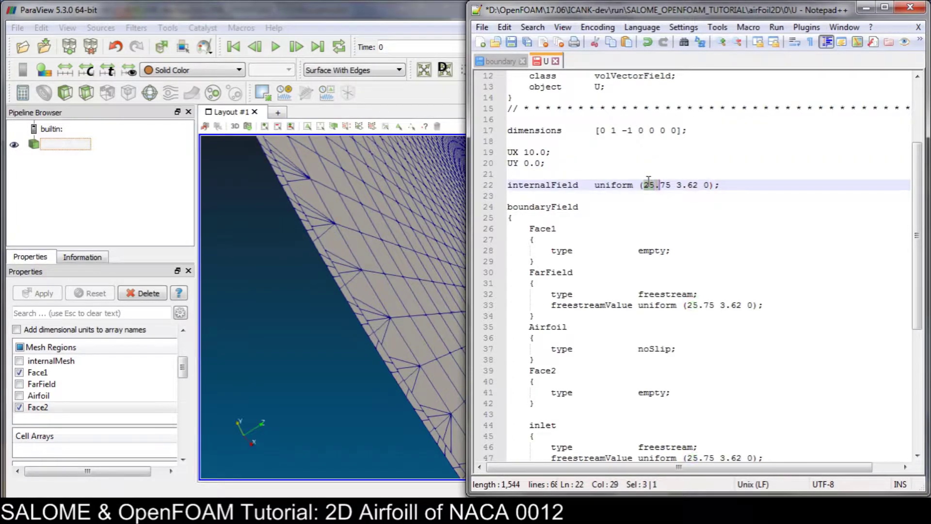
key("shift+Right")
key("shift+Right")
type("$U")
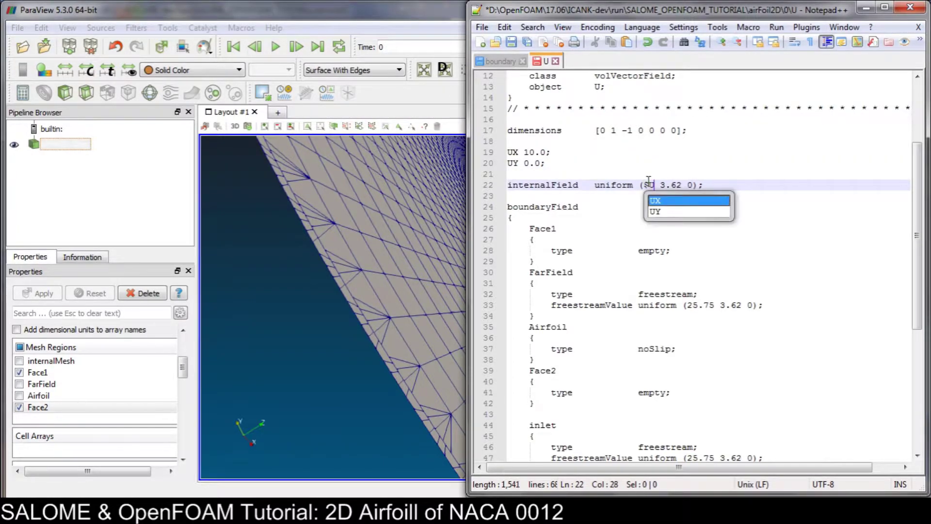
type("X")
key("Right")
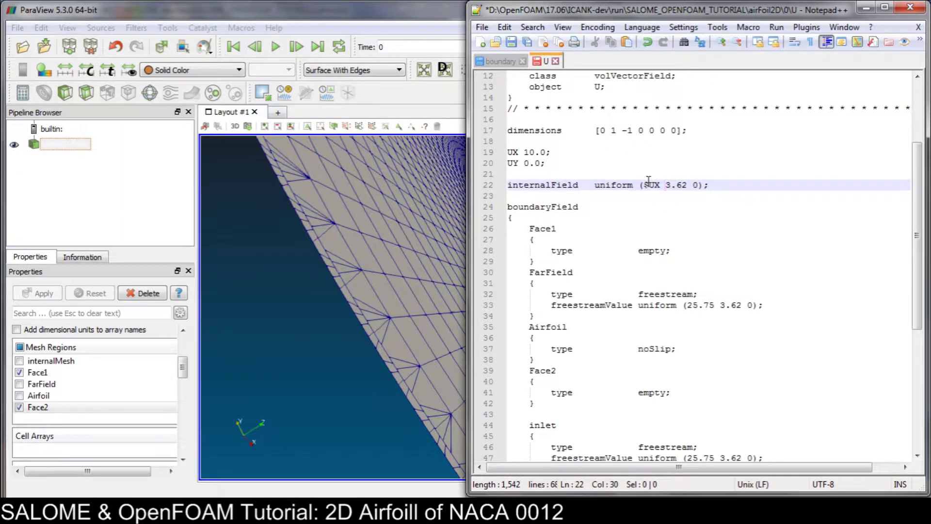
key("shift+Right")
key("shift+Right")
key("shift+Right")
type("$")
type("UY")
key("Escape")
Step: Set FarField's freestreamValue to uniform ($UX $UY 0) and save U
key("shift+End")
key("ctrl+c")
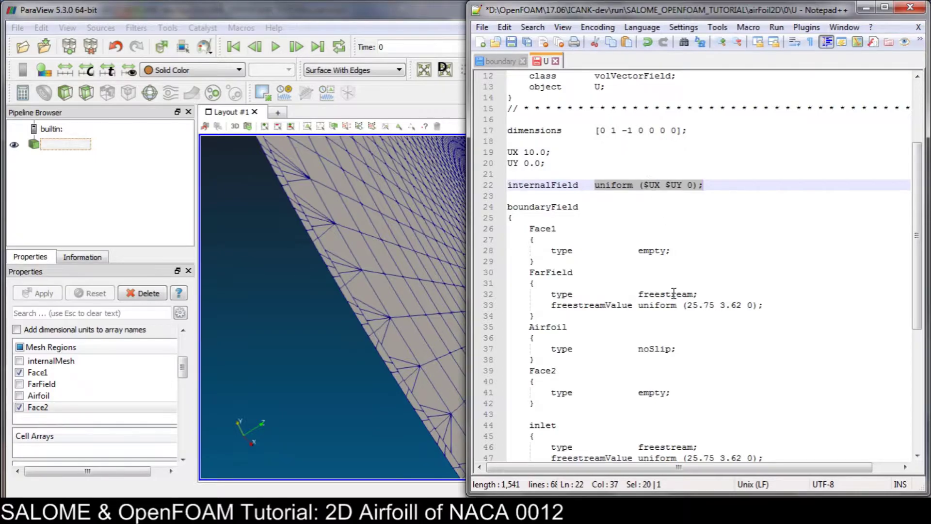
left_click(637, 306)
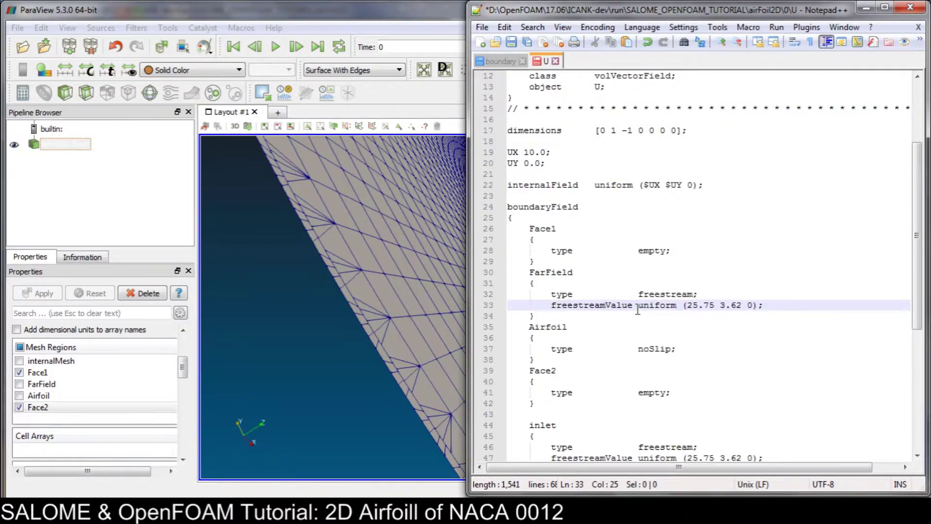
key("shift+End")
key("ctrl+v")
key("ctrl+s")
scroll(637, 309, "down", 3)
scroll(640, 320, "down", 3)
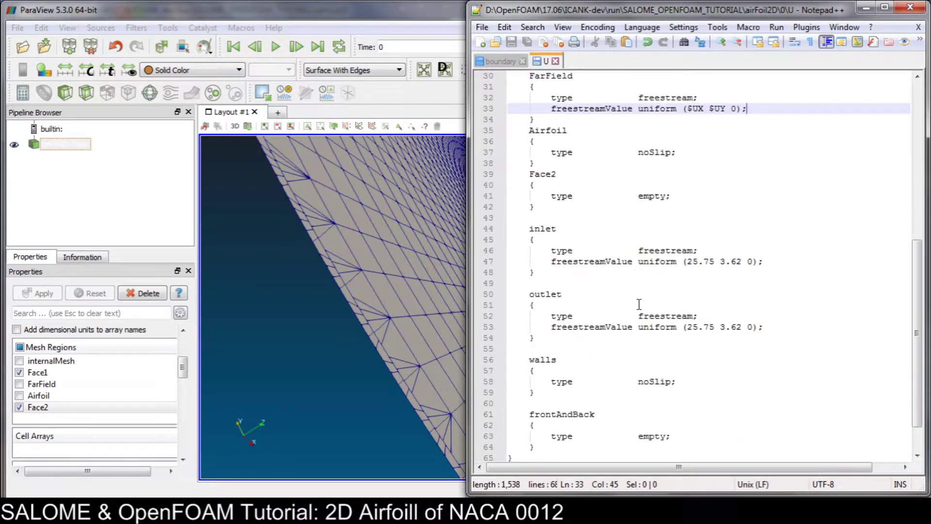
scroll(617, 244, "up", 2)
scroll(621, 243, "up", 1)
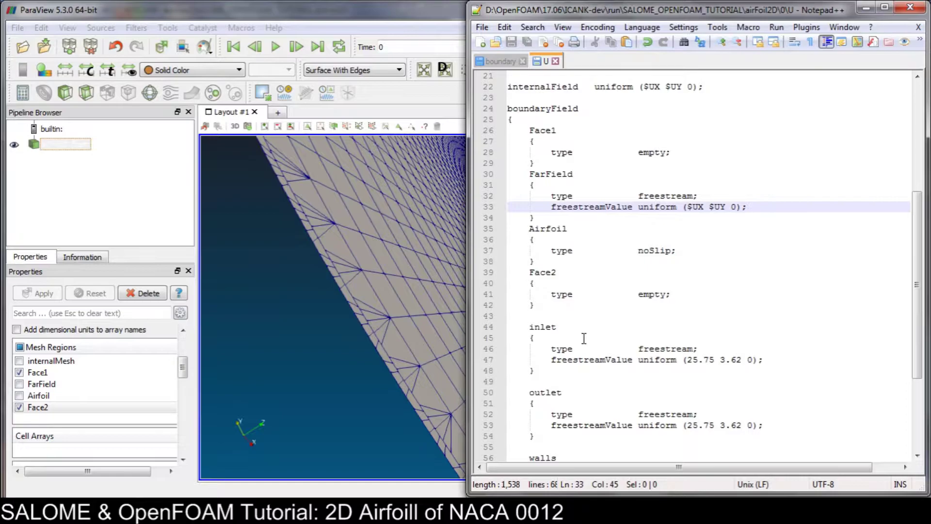
Step: Delete U's inlet, outlet, walls and frontAndBack blocks and save the file
left_click(521, 317)
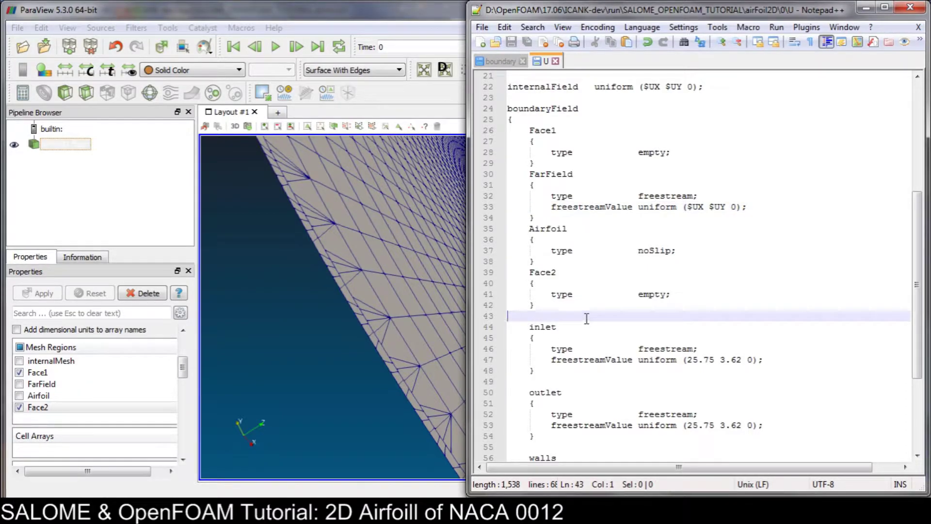
key("shift+Down")
key("shift+Down")
key("shift+Down")
key("shift+Down")
key("shift+Down")
key("shift+Down")
key("shift+Down")
key("shift+Down")
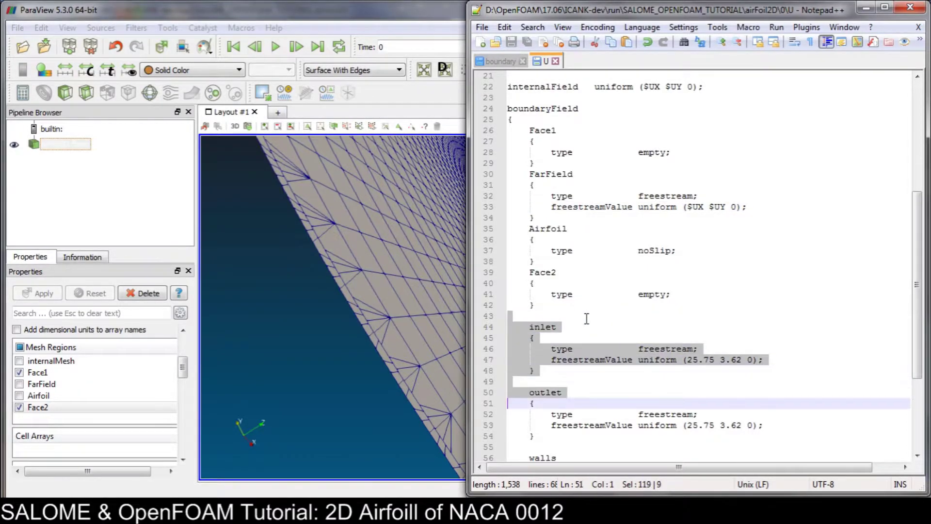
key("shift+Down")
key("shift+Down")
key("shift+Down")
key("shift+Down")
key("shift+Down")
key("shift+Down")
key("shift+Down")
key("shift+Down")
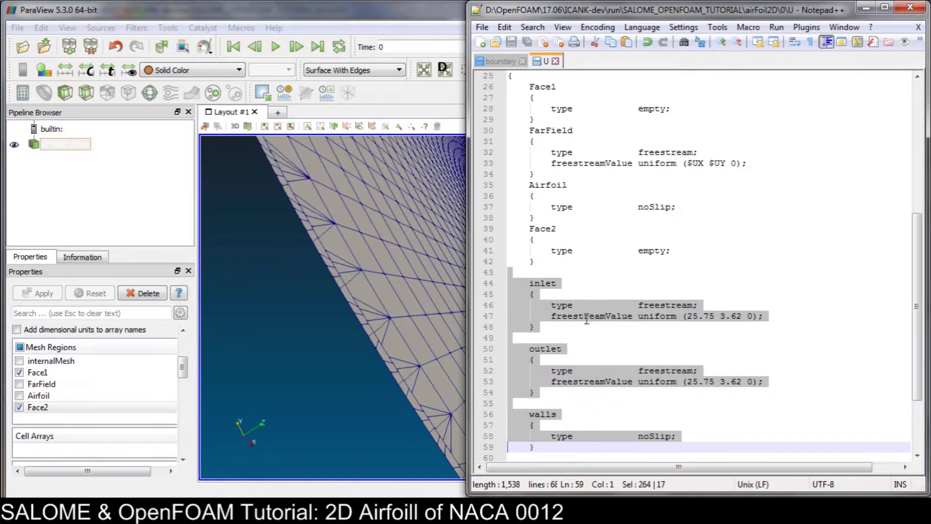
key("shift+Down")
key("shift+Down")
key("shift+Down")
key("shift+Down")
key("shift+Down")
key("shift+Down")
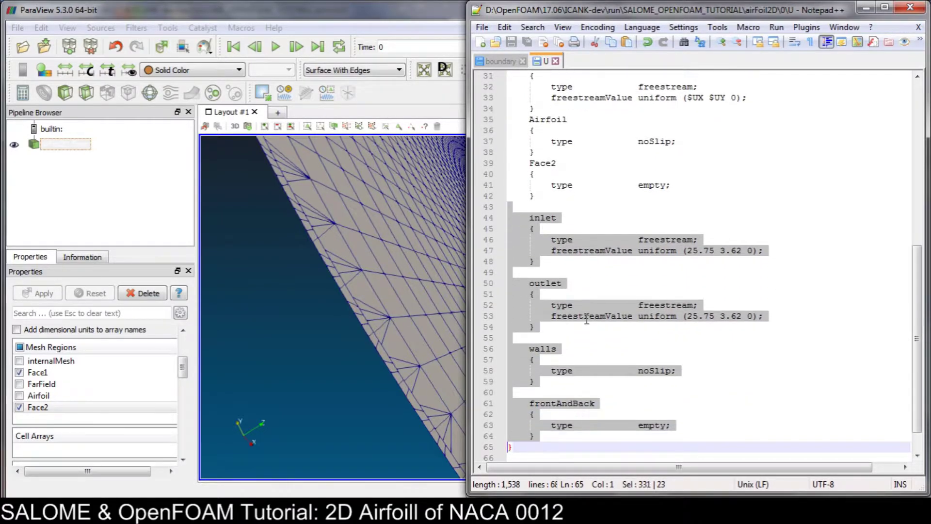
key("Delete")
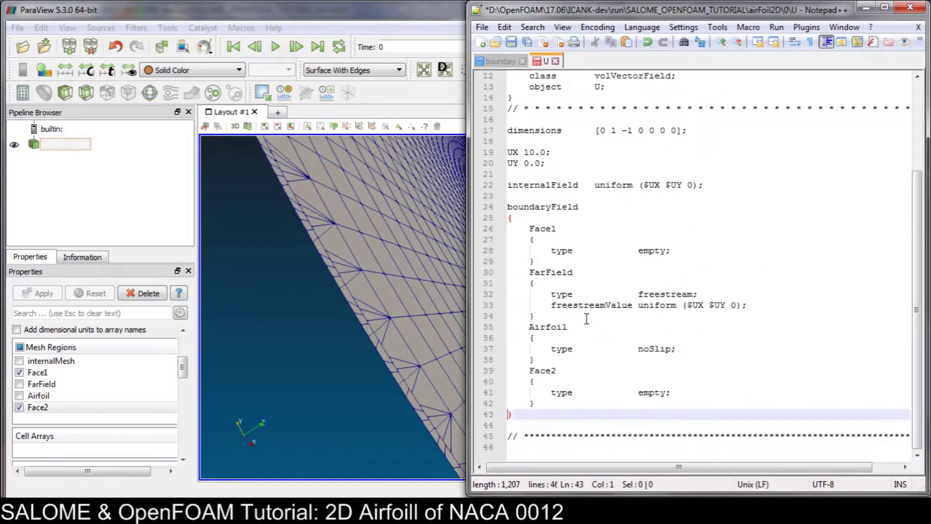
key("ctrl+s")
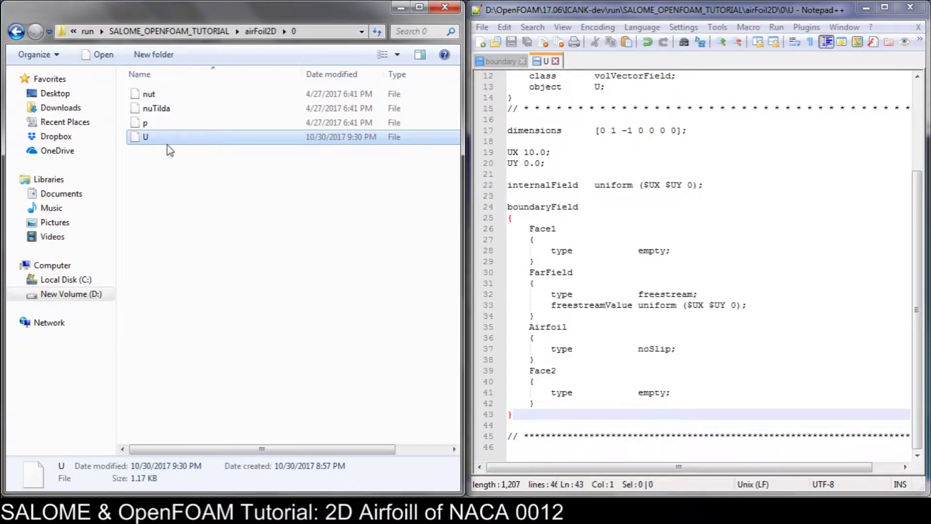
Step: Open 0/p in Notepad++ and select U's Face1–Face2 boundary blocks
left_click(152, 124)
right_click(152, 125)
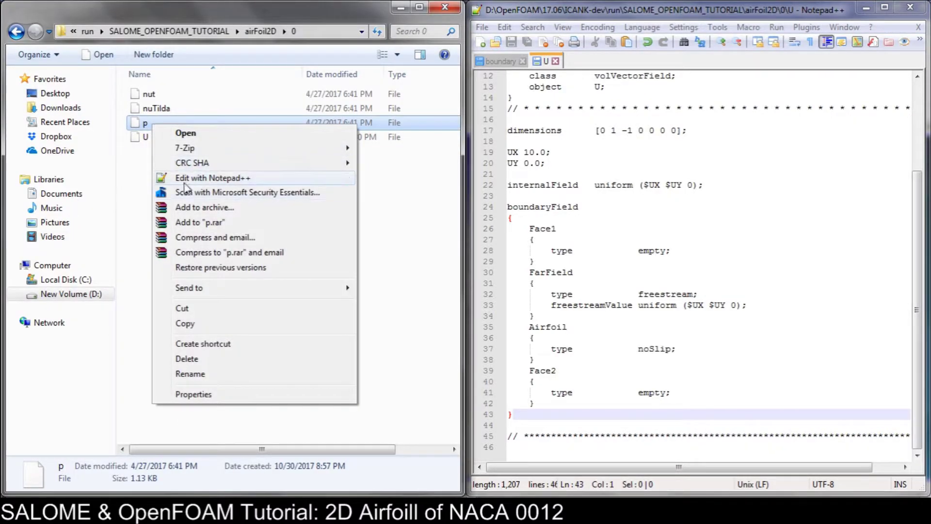
left_click(189, 182)
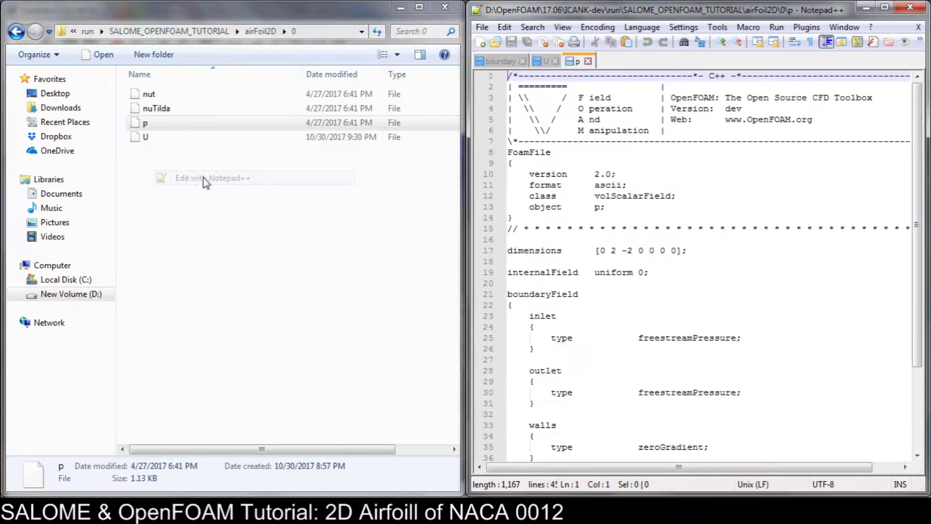
left_click(548, 62)
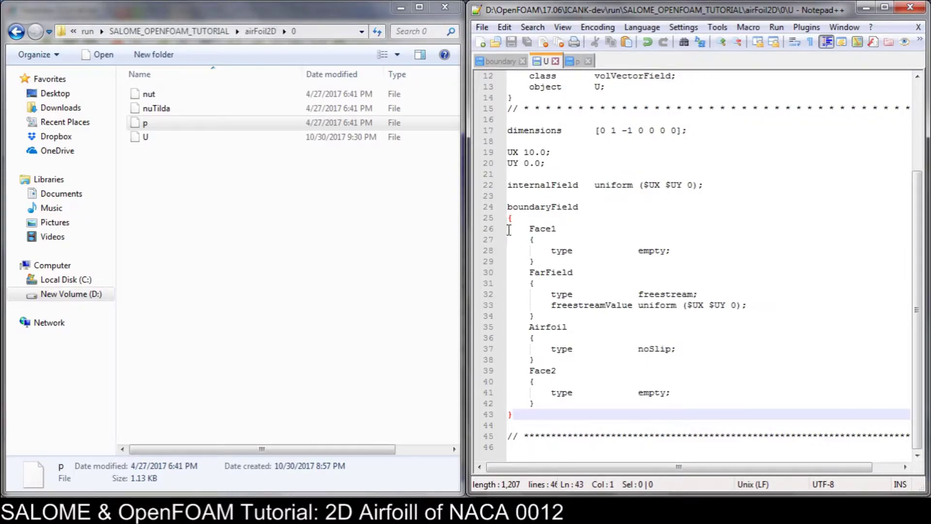
left_click_drag(508, 228, 615, 404)
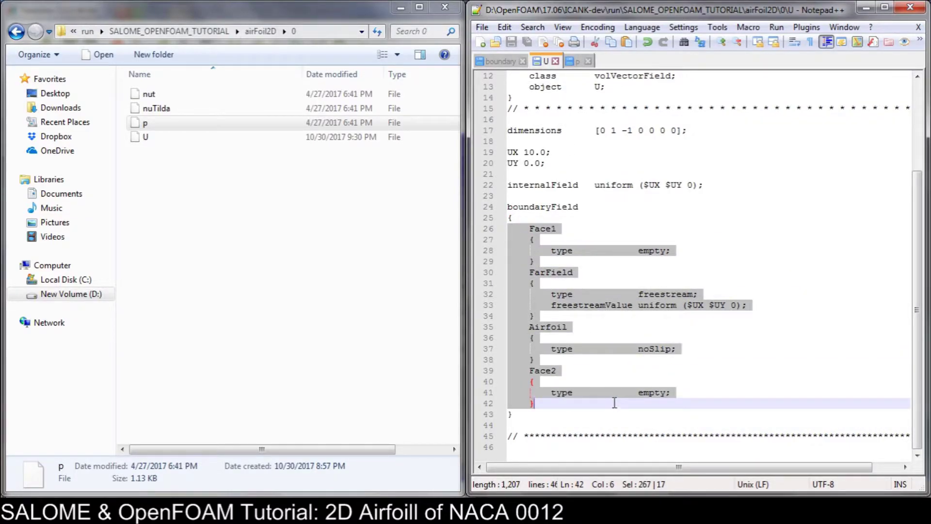
Step: Paste the four copied boundary blocks into p's boundaryField
left_click(575, 61)
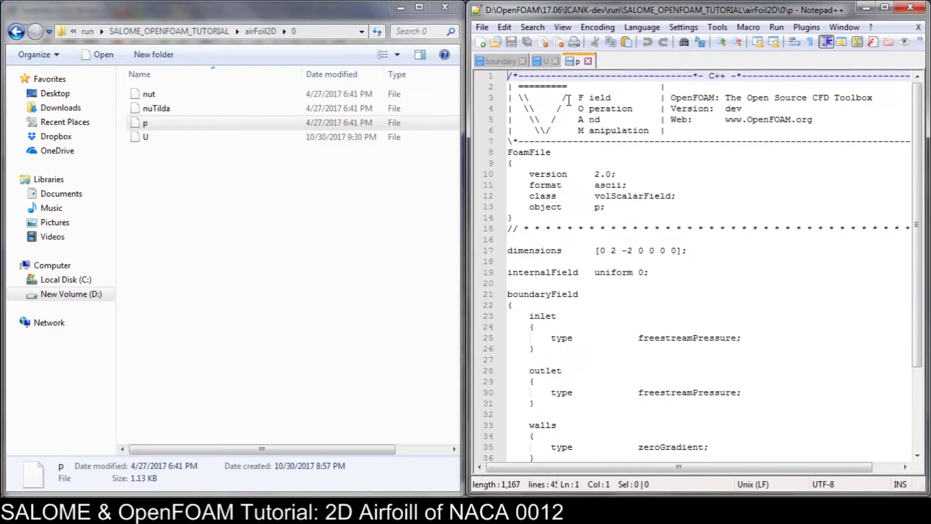
left_click(521, 306)
key("Return")
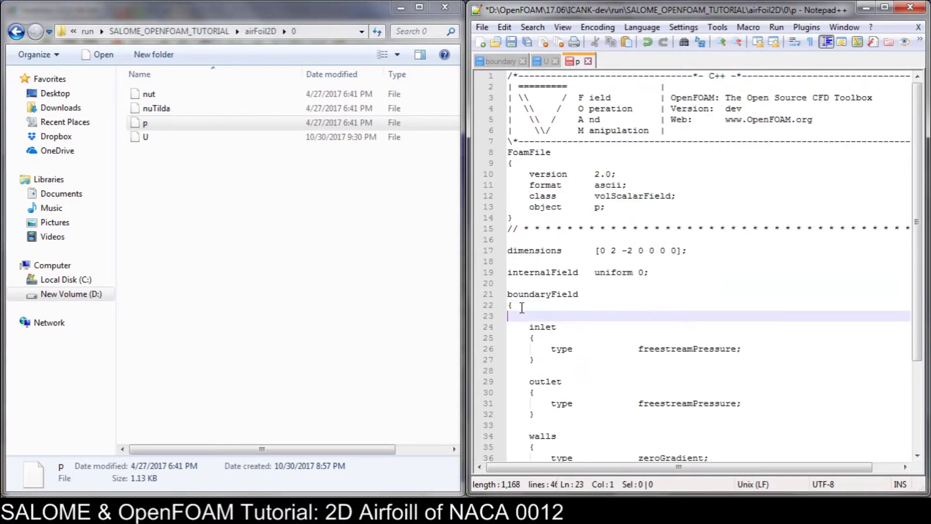
type("Face1     {         type            empty;     }     FarField     {         type            freestream;         freestreamValue uniform ($UX $UY 0);     }     Airfoil     {         type            noSlip;     }     Face2     {         type            empty;     }")
key("Return")
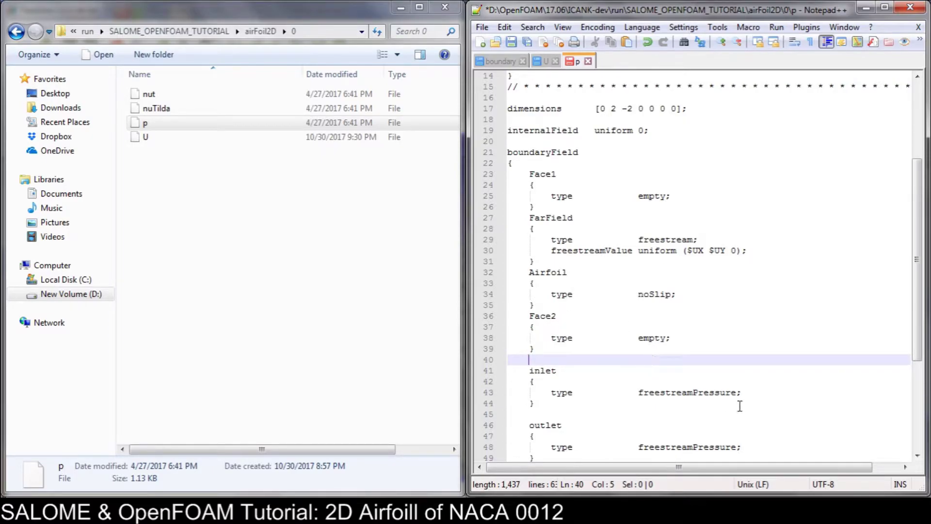
Step: Make p's FarField freestreamPressure and Airfoil zeroGradient
left_click_drag(742, 393, 508, 393)
key("ctrl+c")
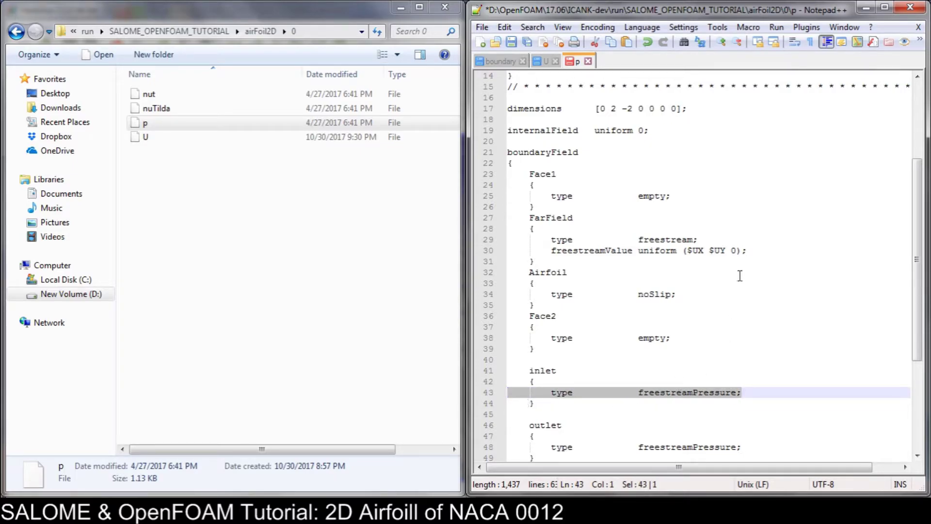
left_click_drag(747, 250, 498, 239)
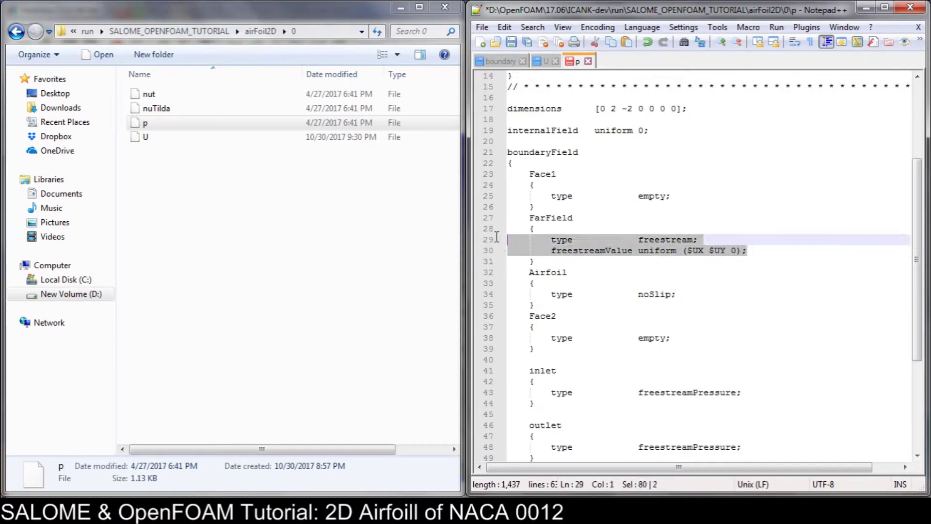
key("ctrl+v")
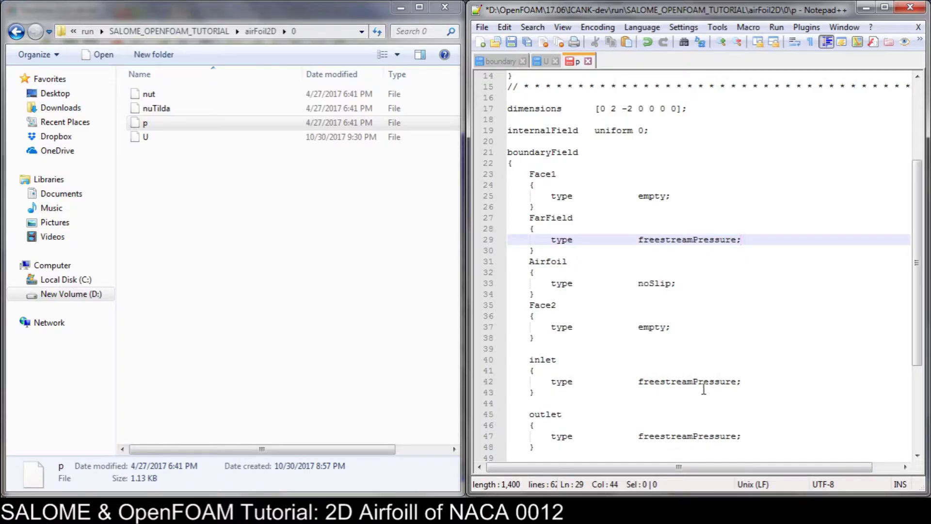
scroll(687, 356, "down", 2)
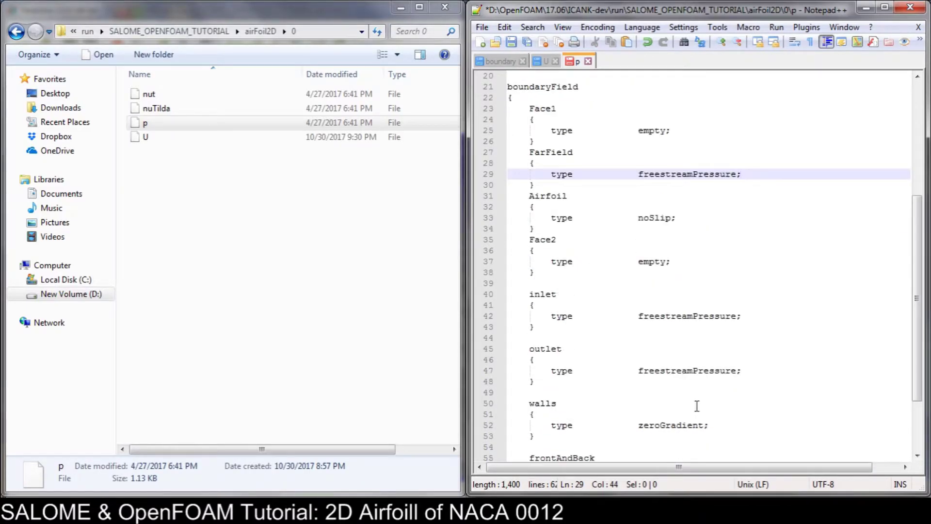
left_click_drag(721, 422, 508, 425)
key("ctrl+c")
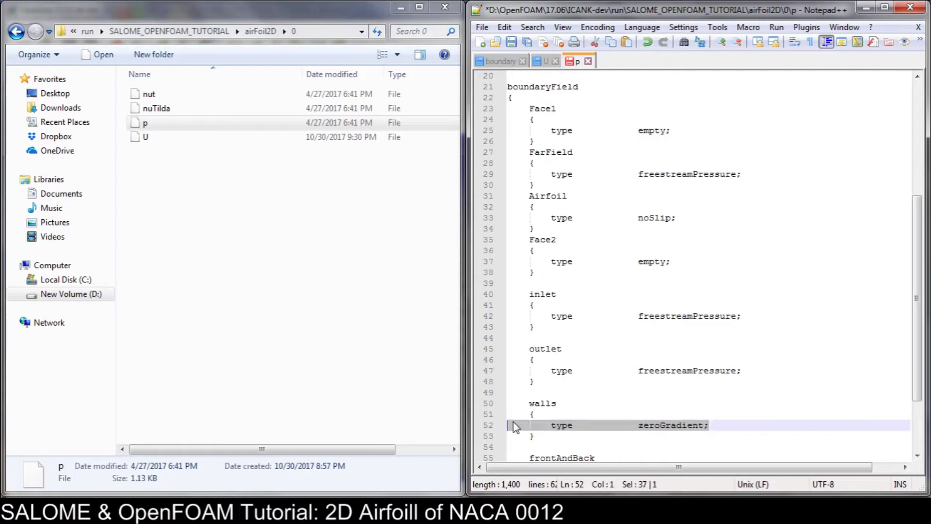
left_click_drag(678, 217, 486, 220)
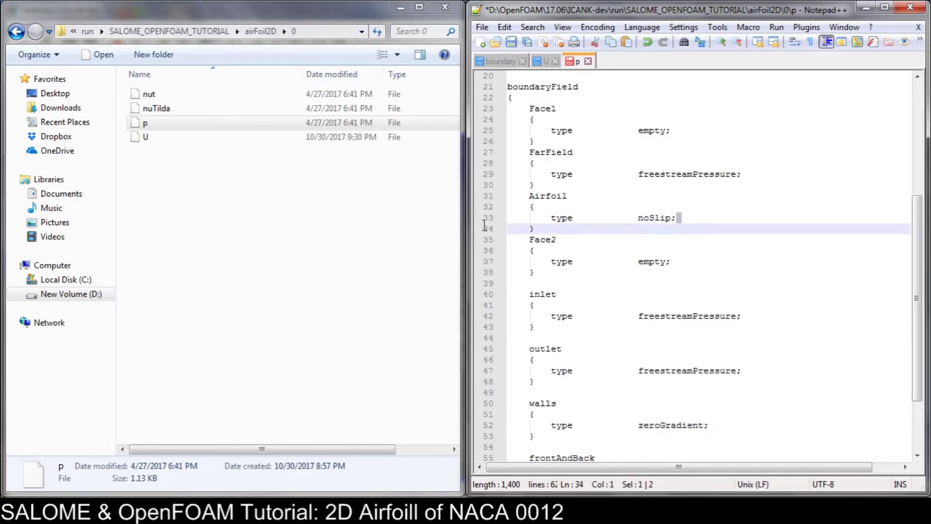
key("ctrl+v")
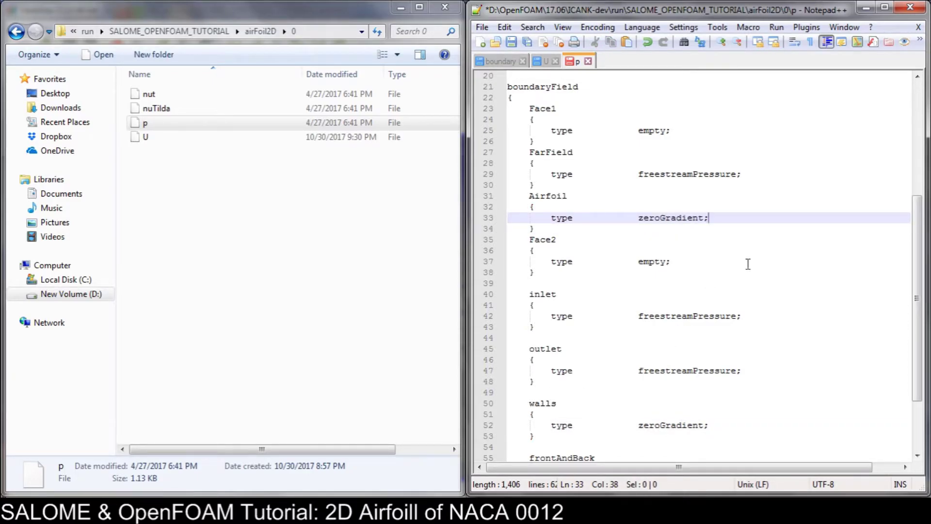
scroll(708, 260, "down", 3)
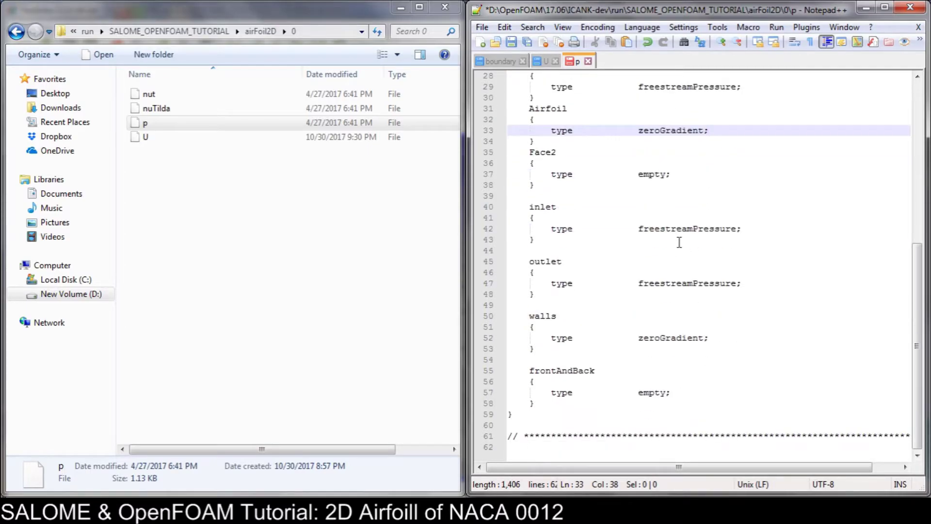
scroll(664, 171, "up", 3)
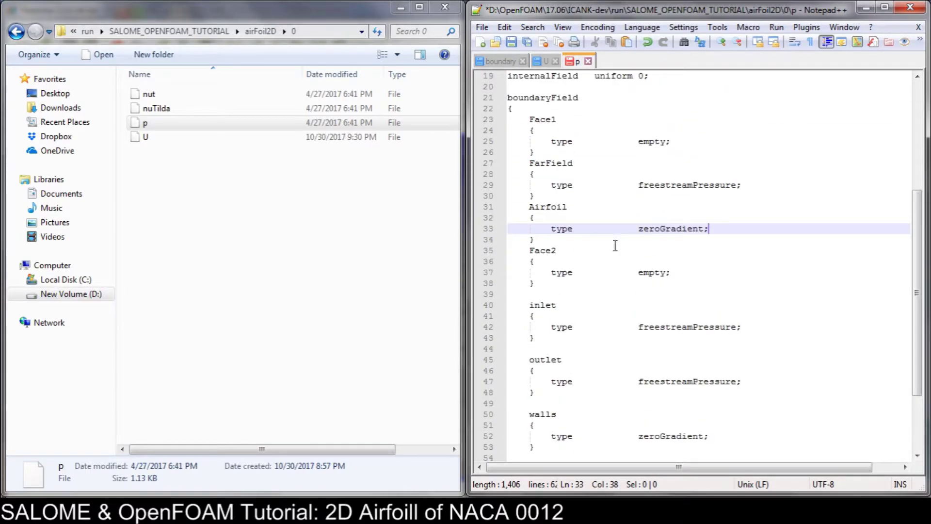
Step: Delete p's old inlet-to-frontAndBack entries, save, and select the four new blocks
left_click(508, 295)
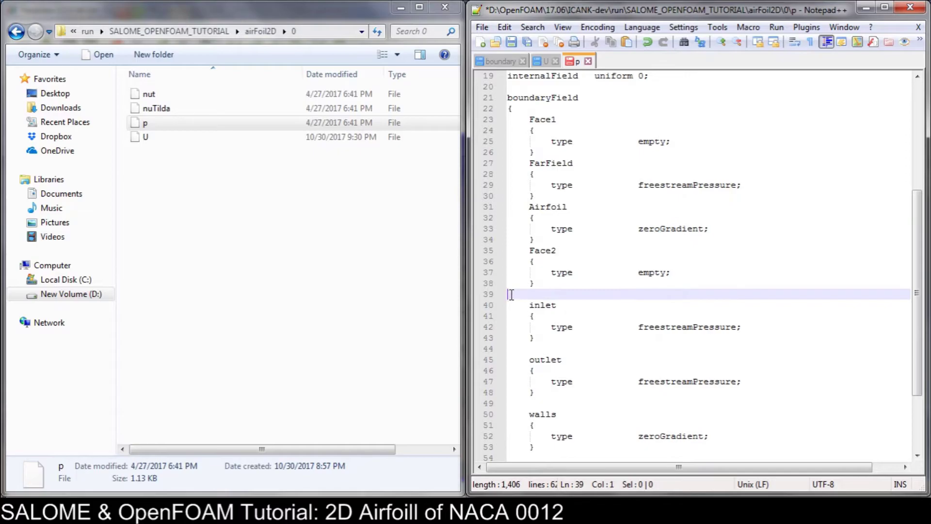
key("shift+Down")
key("shift+Down")
key("shift+Down")
key("shift+Down")
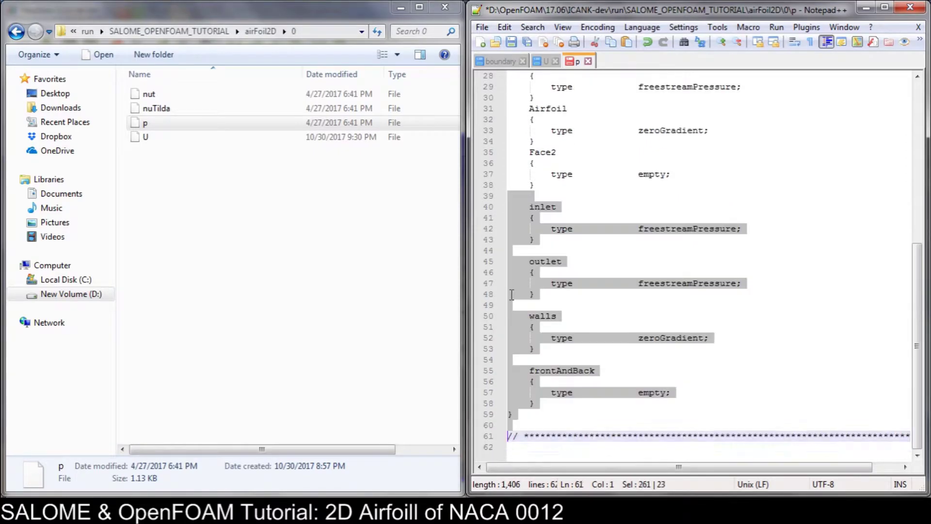
key("shift+Down")
key("Delete")
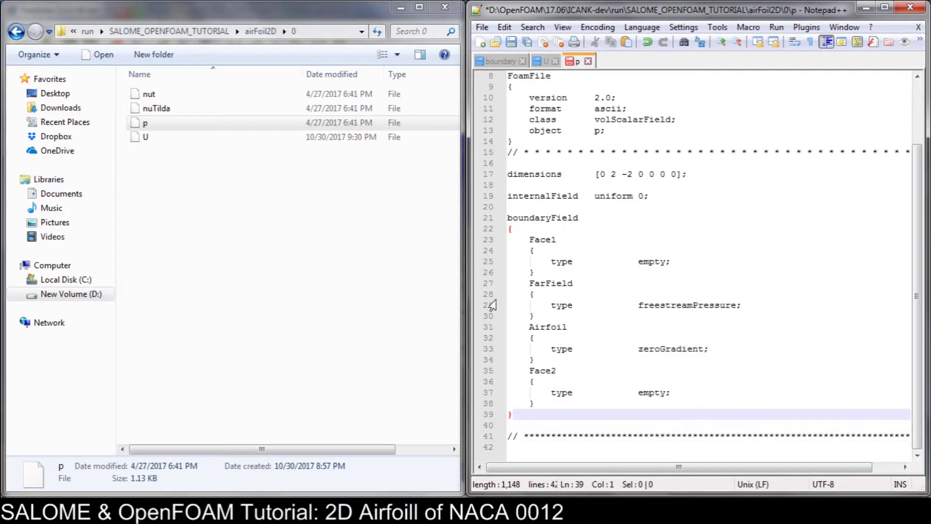
key("ctrl+s")
left_click_drag(569, 401, 449, 241)
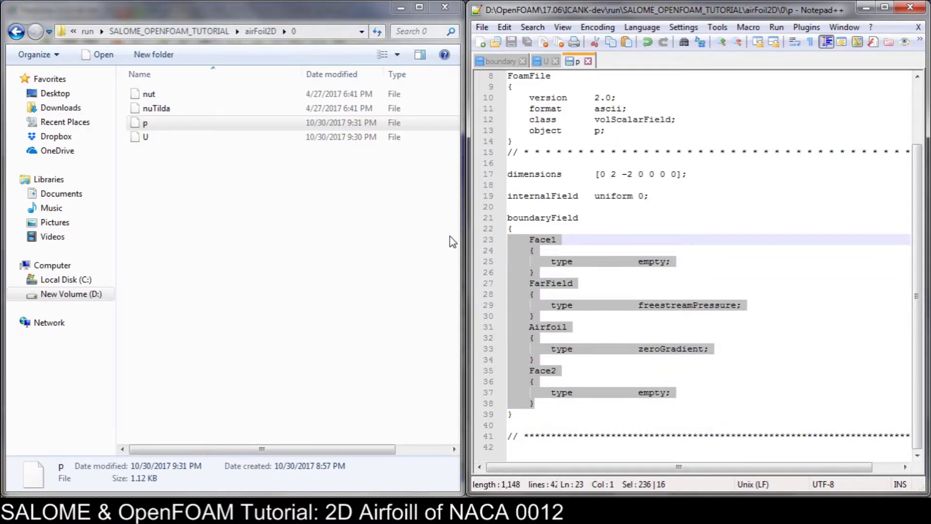
left_click(190, 110)
Step: Open nuTilda in Notepad++, paste the four boundary blocks into boundaryField, and save
right_click(190, 111)
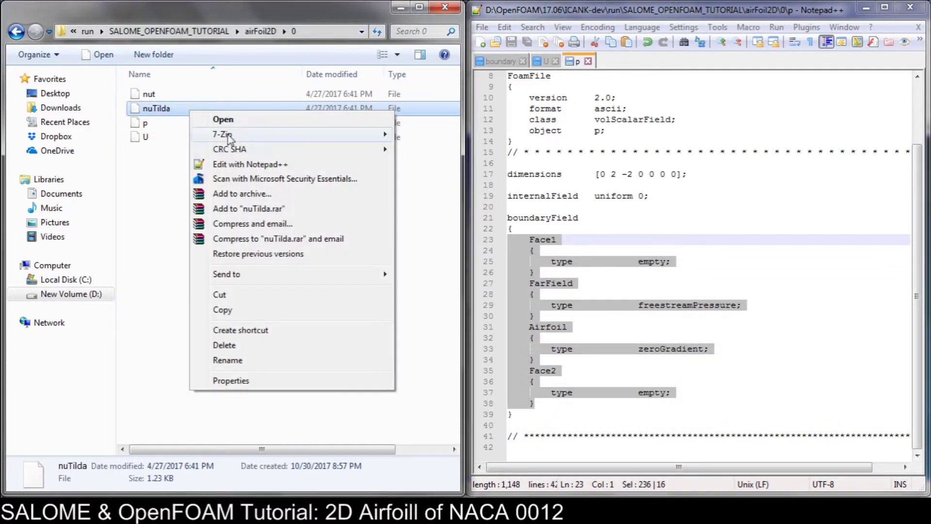
left_click(247, 159)
scroll(668, 321, "down", 1)
scroll(668, 321, "down", 3)
left_click(515, 176)
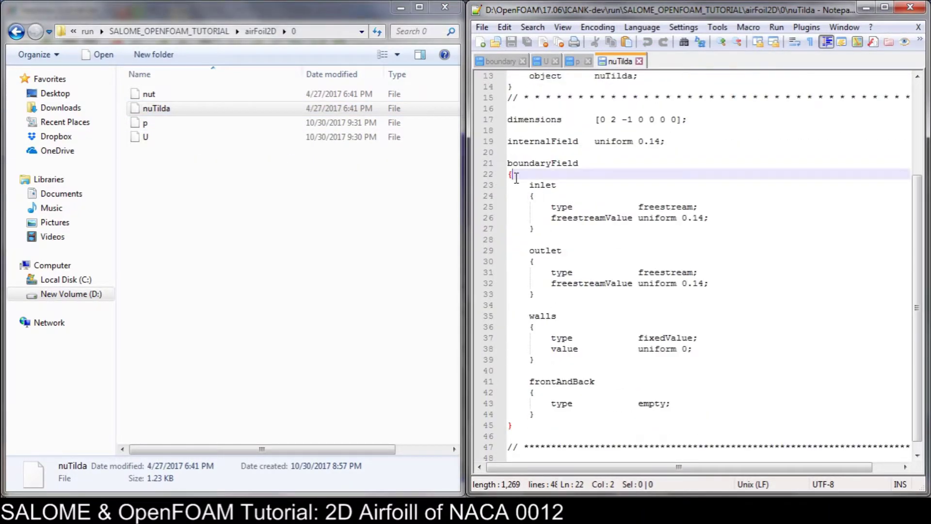
key("Return")
type("Face1     {         type            empty;     }     FarField     {         type            freestreamPressure;     }     Airfoil     {         type            zeroGradient;     }     Face2     {         type            empty;     }")
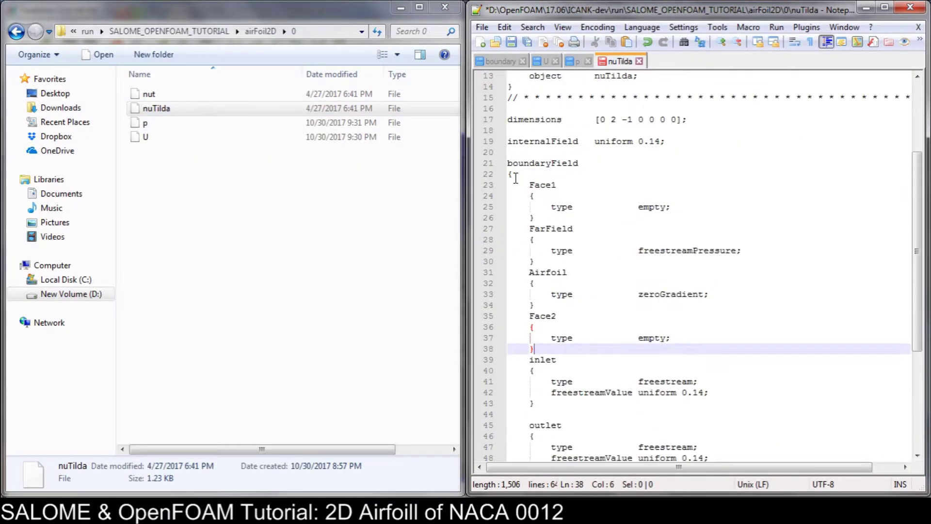
key("Return")
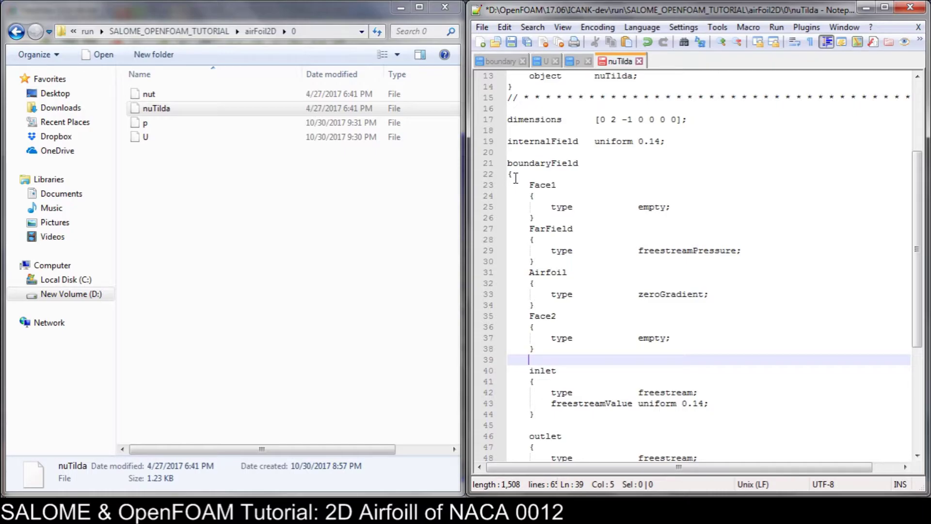
key("ctrl+s")
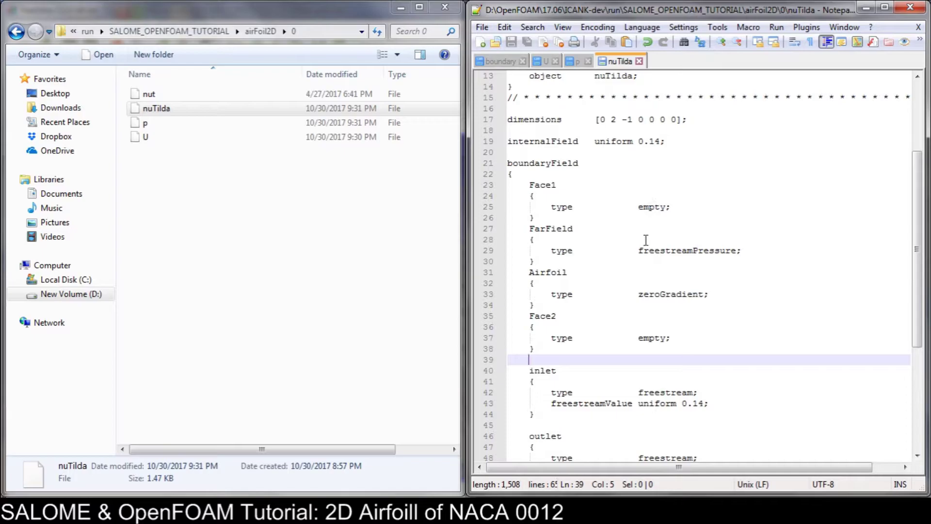
scroll(600, 351, "down", 2)
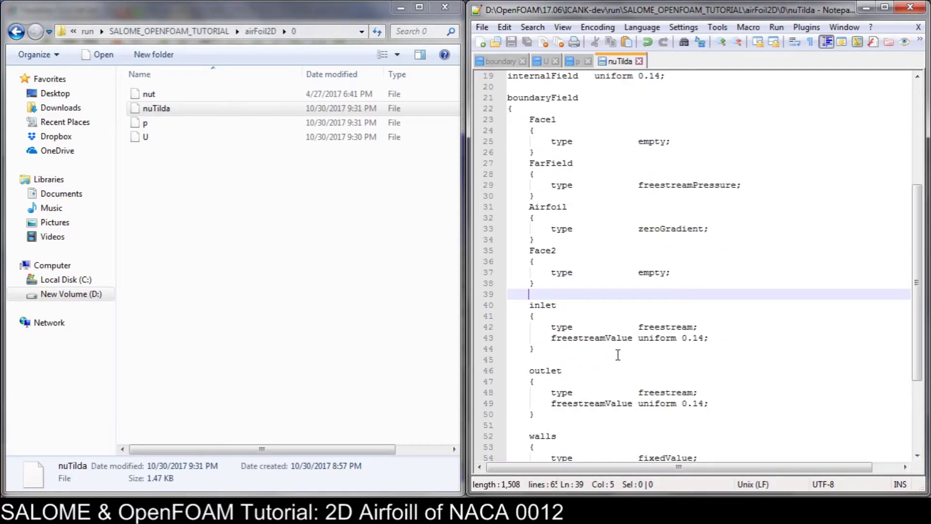
Step: Set FarField to freestream with freestreamValue uniform 0.14, save, and check internalField's 0.14
left_click_drag(708, 338, 495, 327)
key("ctrl+c")
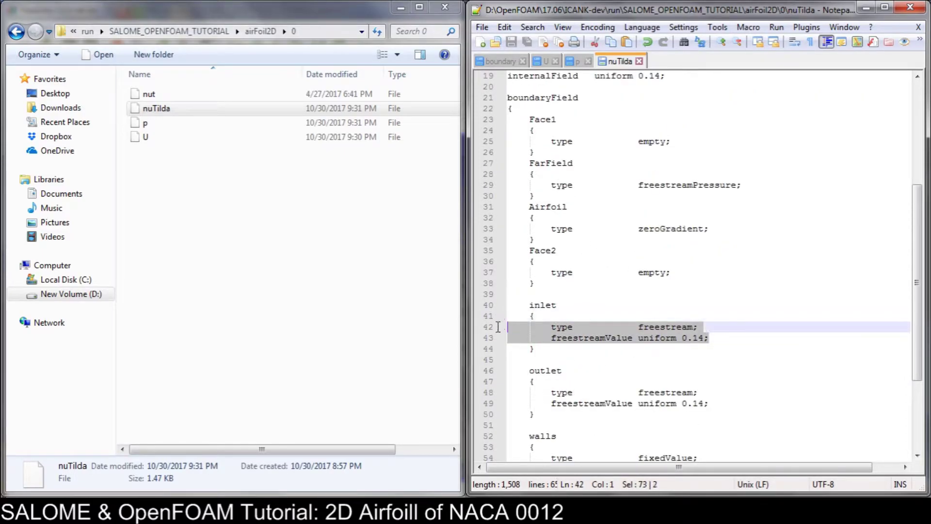
left_click_drag(742, 187, 502, 184)
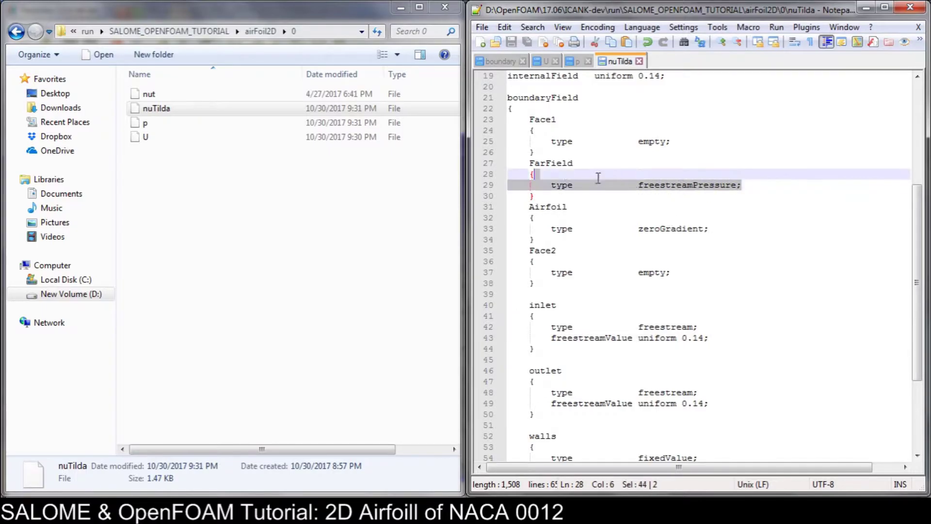
key("ctrl+v")
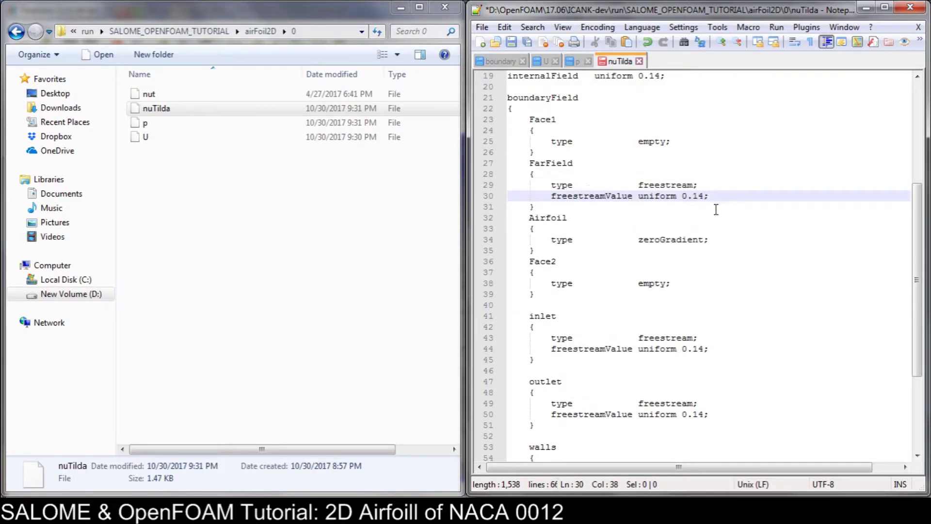
scroll(715, 210, "up", 1)
key("ctrl+s")
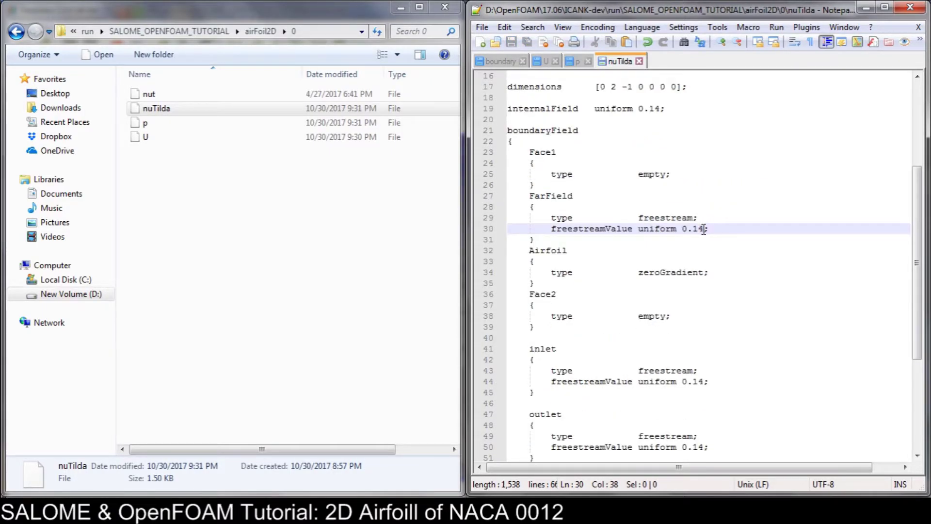
left_click_drag(703, 228, 683, 232)
left_click_drag(662, 109, 639, 110)
left_click(672, 132)
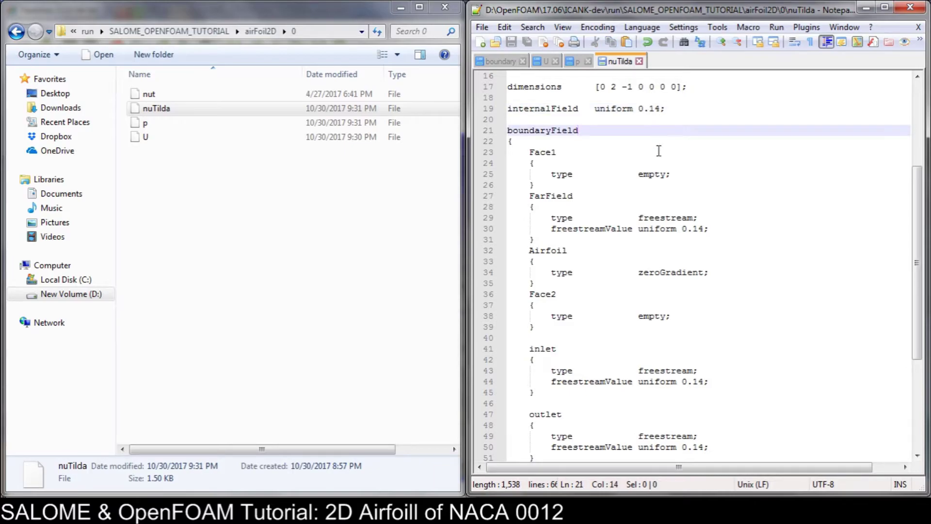
scroll(659, 151, "up", 3)
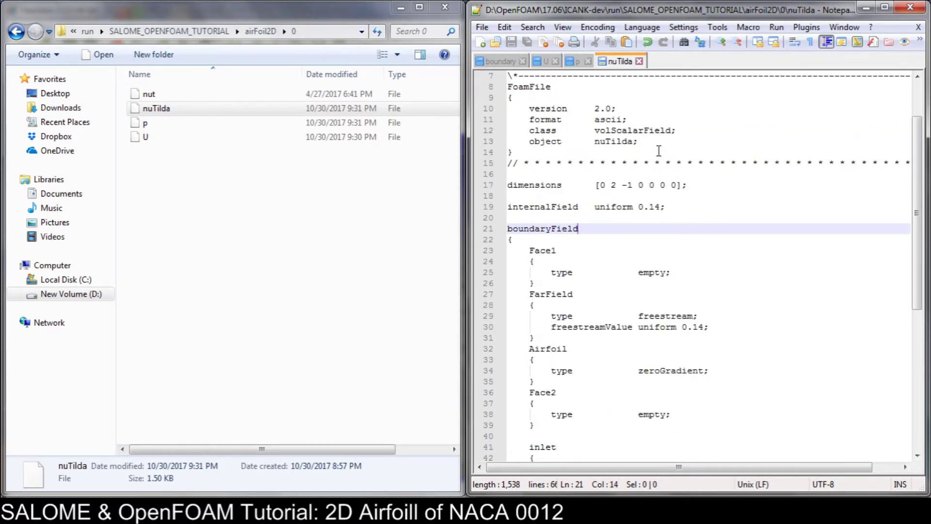
left_click_drag(662, 206, 638, 207)
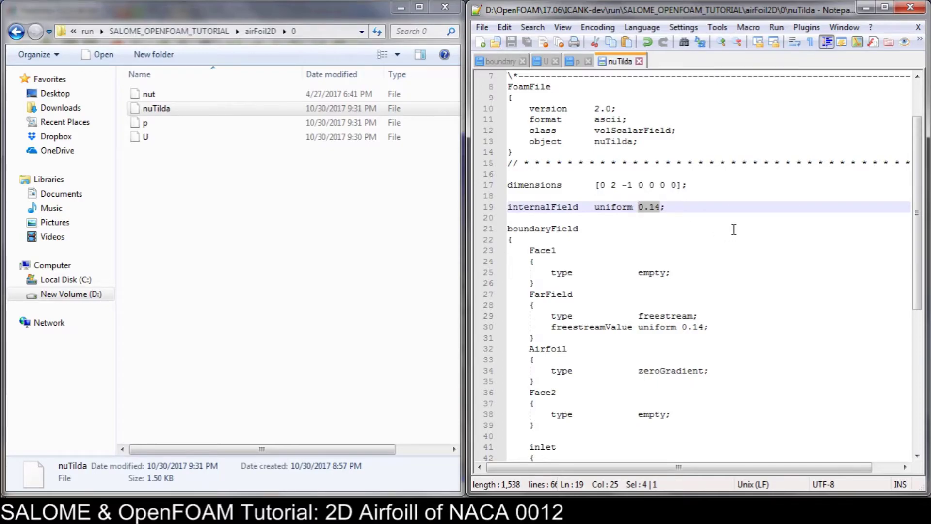
Step: Make nuTilda's Airfoil patch fixedValue uniform 0 by pasting the walls entry over it
left_click(676, 207)
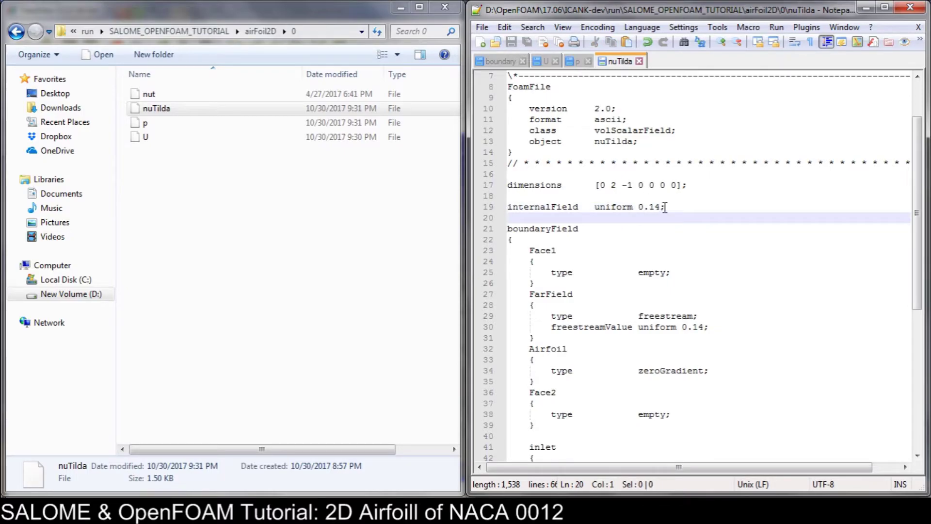
left_click_drag(661, 207, 643, 207)
left_click(693, 262)
scroll(771, 312, "down", 1)
scroll(774, 312, "down", 2)
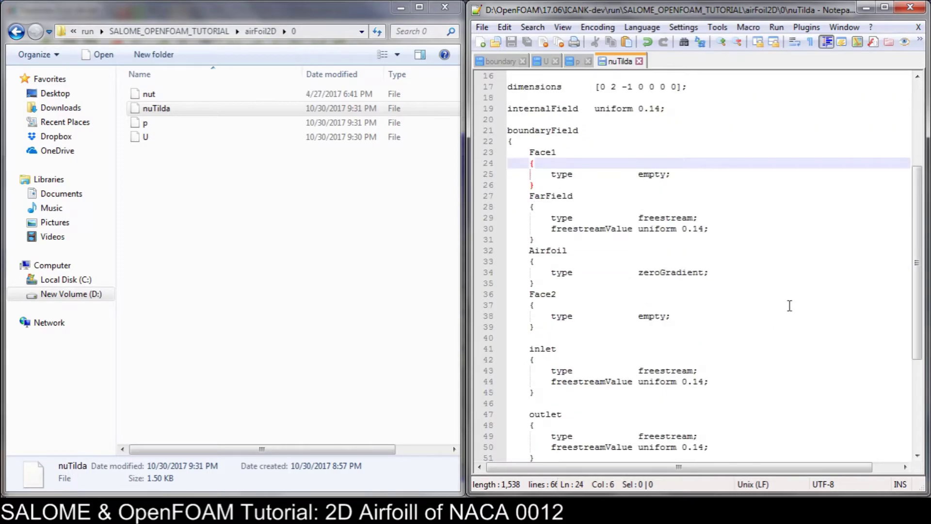
scroll(729, 261, "down", 4)
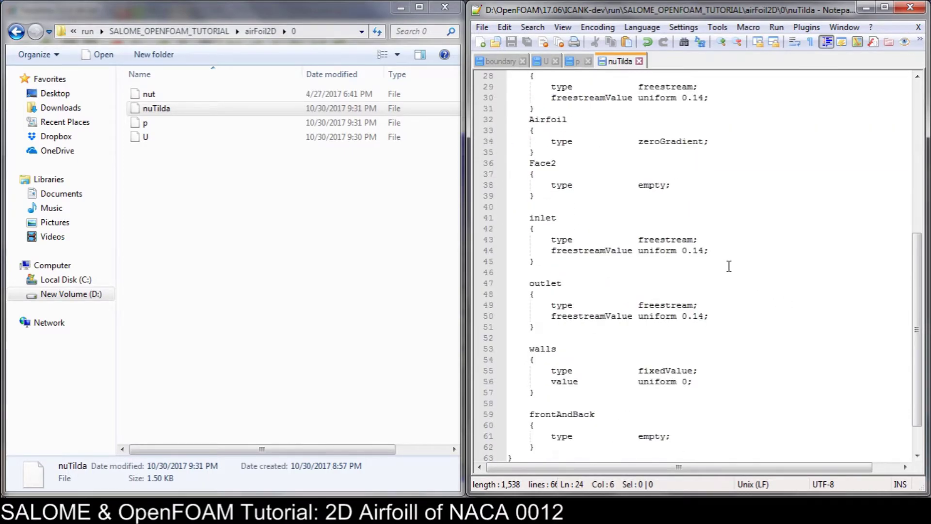
left_click_drag(708, 381, 504, 375)
key("ctrl+c")
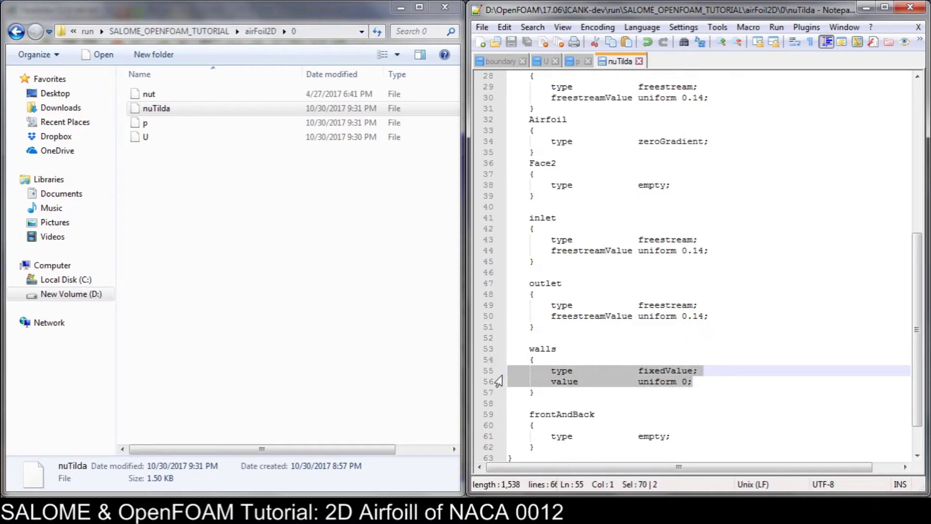
left_click_drag(711, 141, 510, 150)
key("ctrl+v")
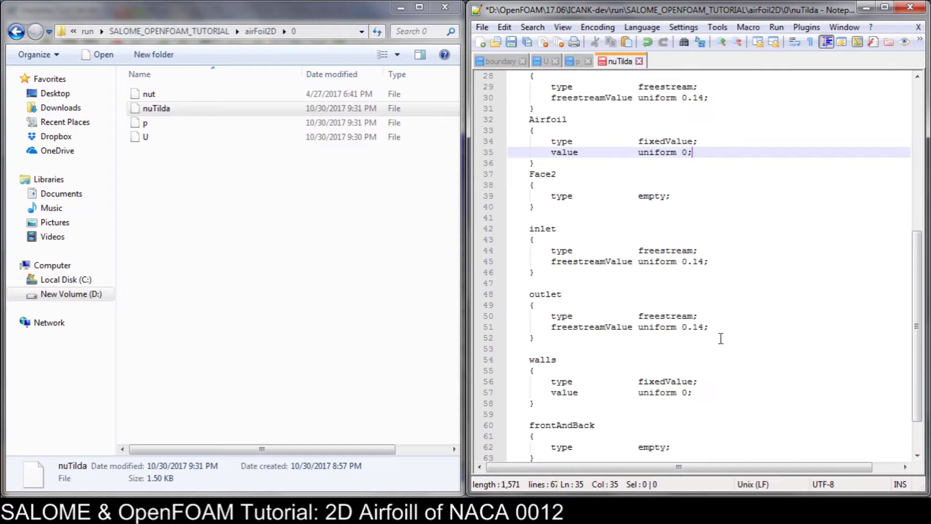
scroll(728, 339, "down", 2)
scroll(727, 340, "up", 1)
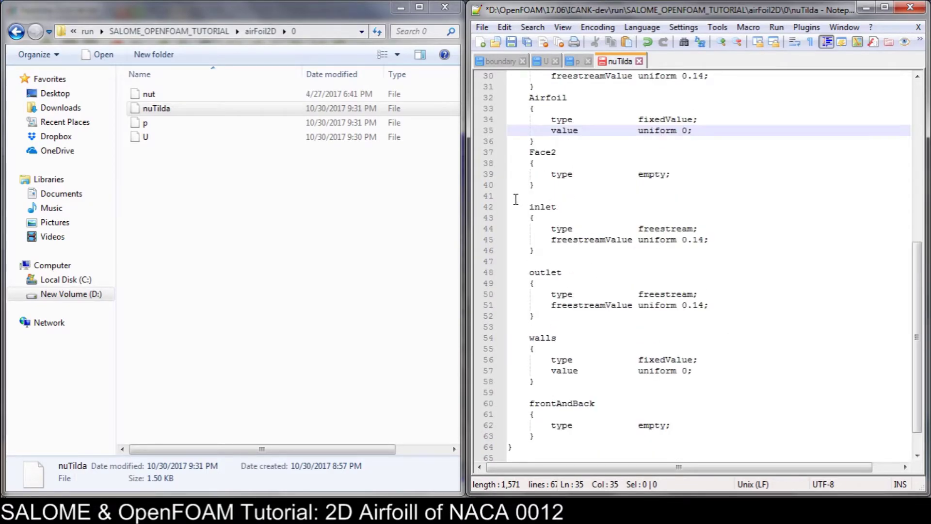
Step: Delete nuTilda's inlet, outlet, walls and frontAndBack blocks and save the file
left_click_drag(511, 197, 709, 434)
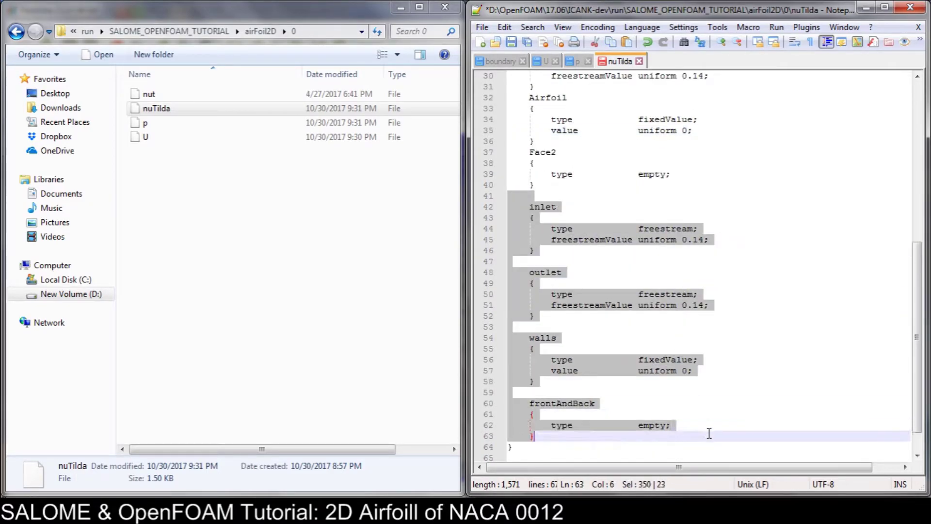
key("Delete")
key("ctrl+s")
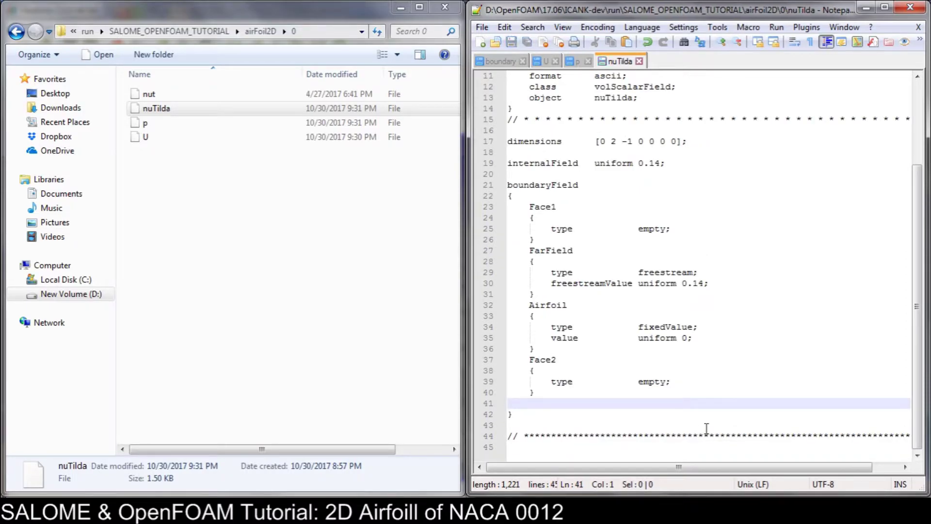
key("shift+Up")
key("shift+Up")
key("shift+Up")
key("shift+Up")
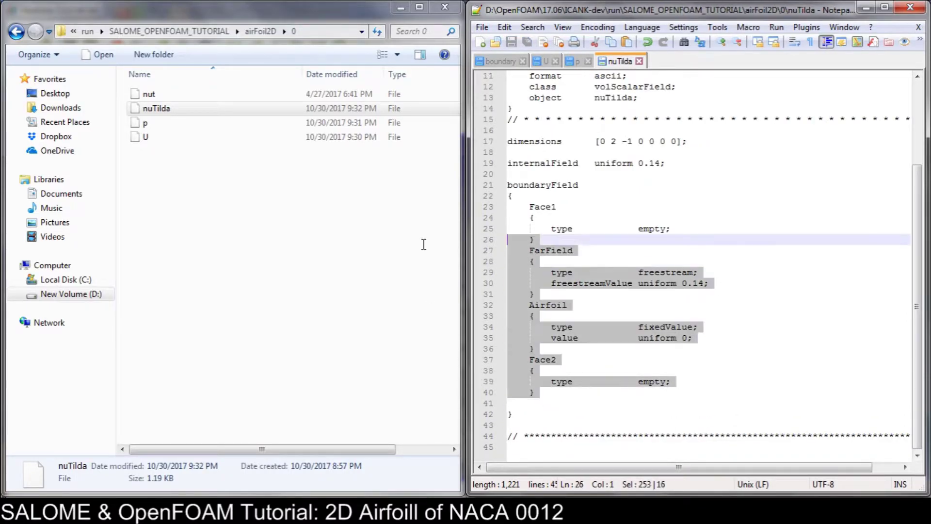
key("shift+Up")
key("shift+Up")
key("shift+Up")
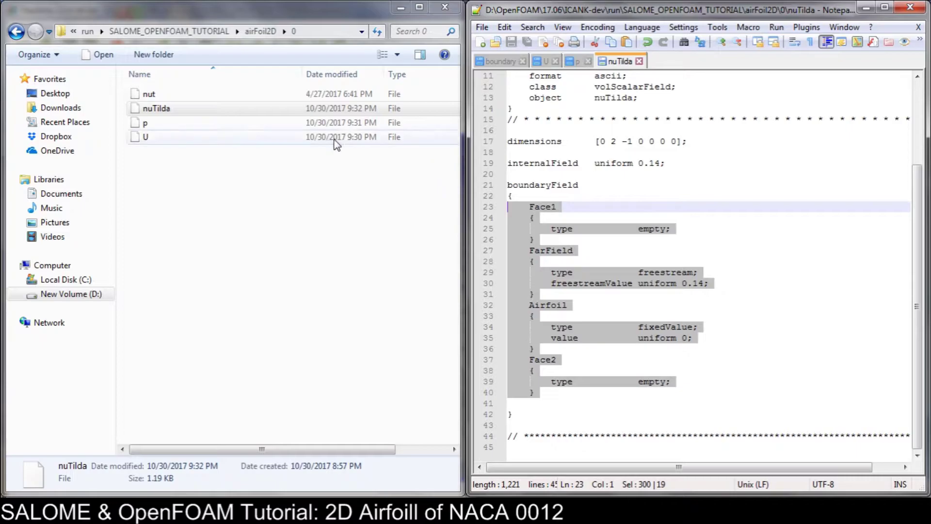
Step: Open the nut file in Notepad++ at boundaryField's opening brace
right_click(187, 99)
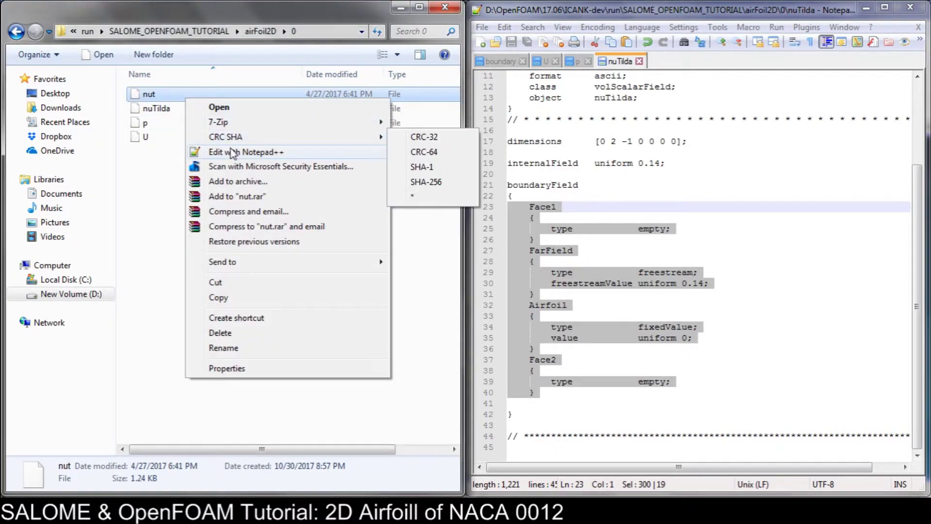
left_click(218, 152)
left_click(521, 306)
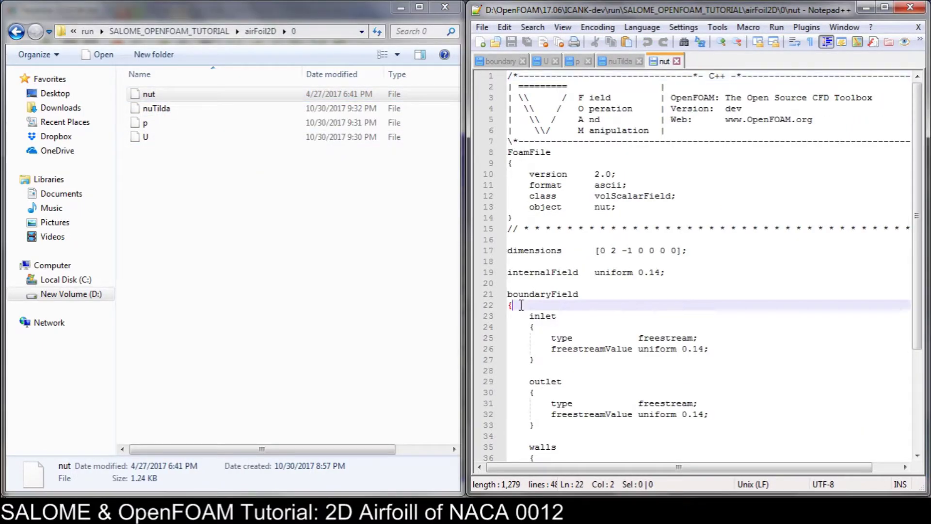
Step: Paste the four patch blocks into nut and give Airfoil the walls' nutUSpaldingWallFunction entry
key("Return")
key("ctrl+v")
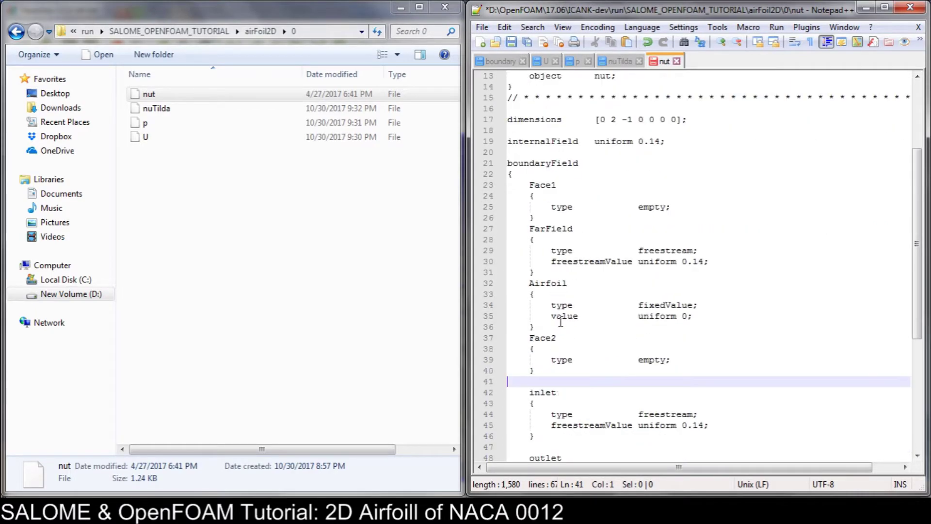
scroll(627, 266, "down", 2)
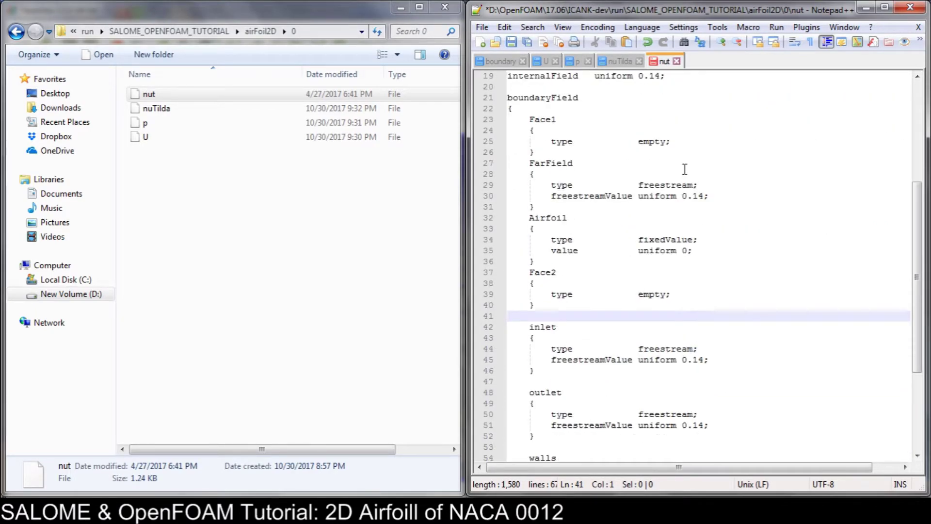
scroll(703, 426, "down", 1)
scroll(702, 426, "down", 1)
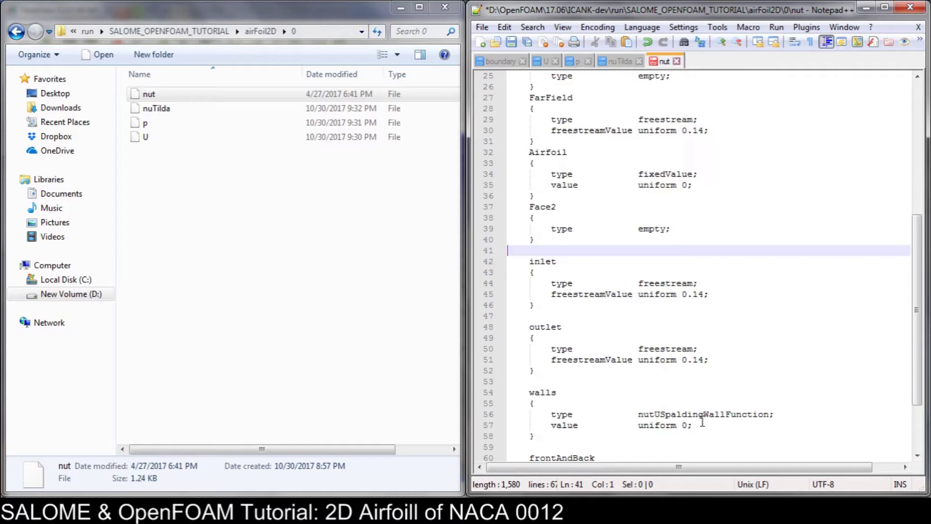
left_click_drag(703, 427, 509, 414)
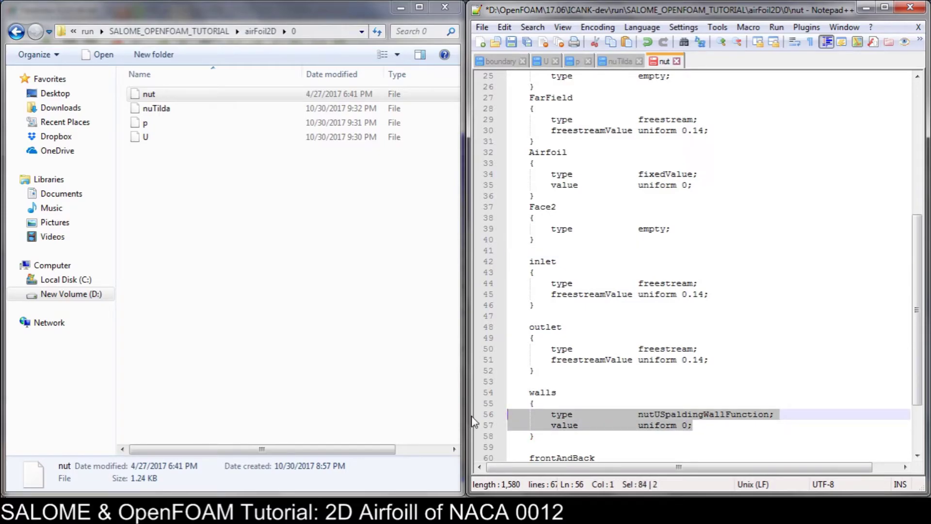
scroll(681, 142, "up", 1)
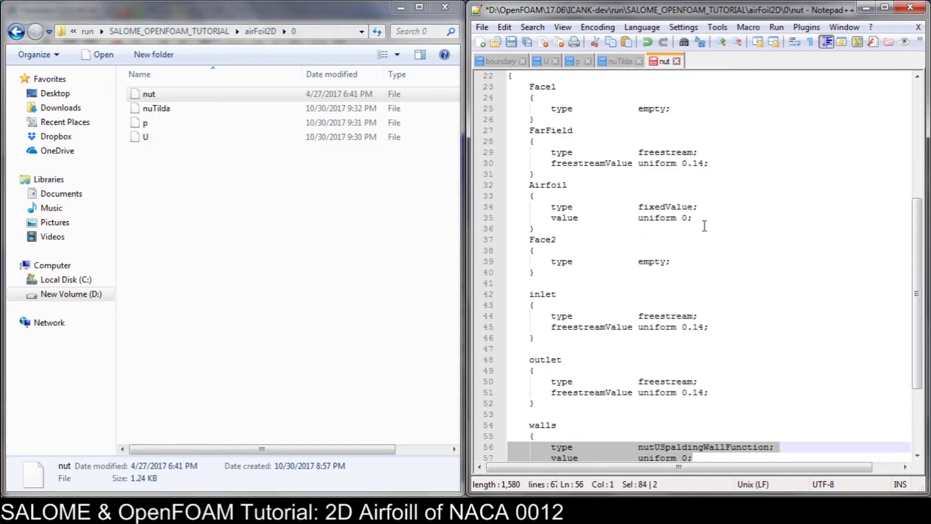
left_click_drag(701, 220, 471, 206)
key("ctrl+v")
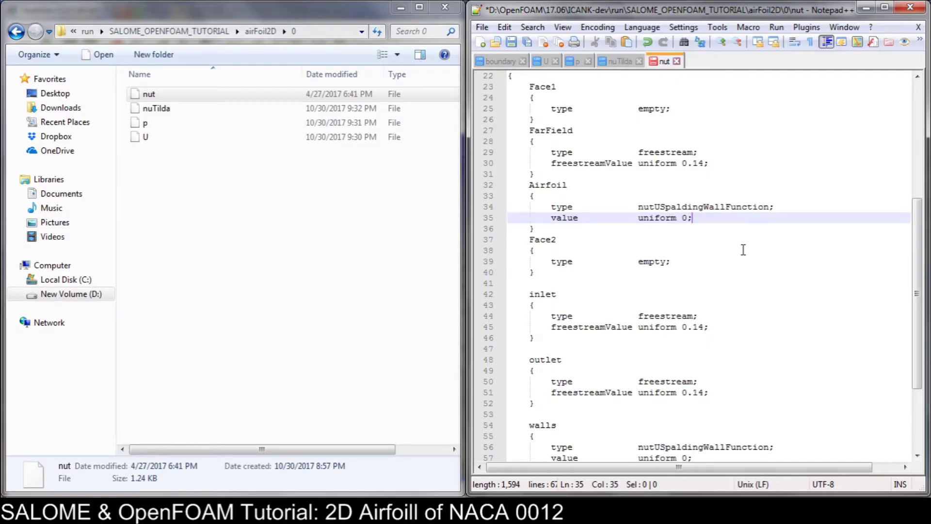
scroll(754, 226, "up", 3)
scroll(757, 227, "down", 1)
scroll(760, 229, "down", 1)
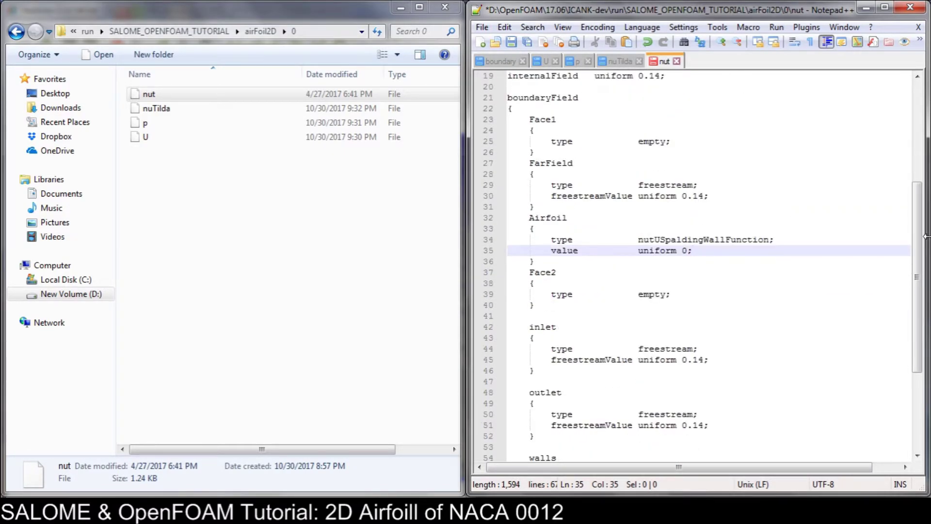
Step: Delete nut's inlet, outlet, walls and frontAndBack entries below Face2 and save
key("ctrl+s")
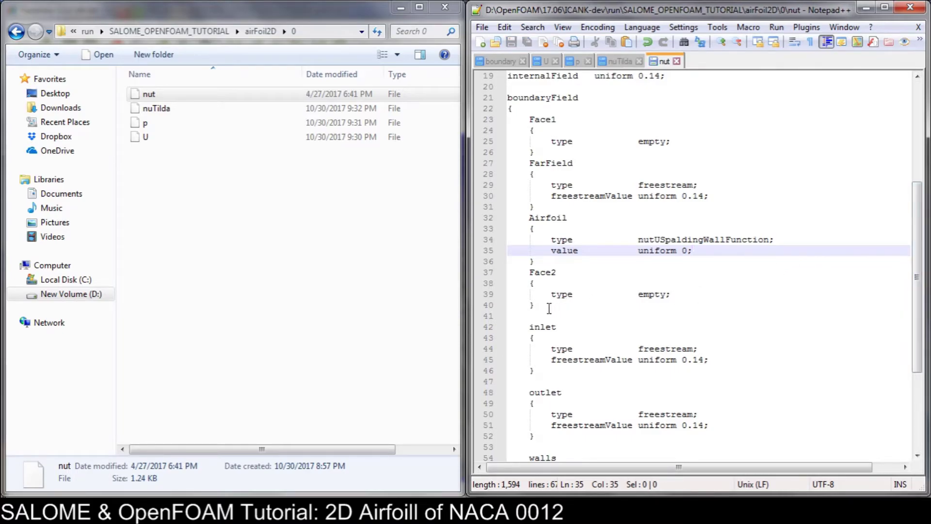
scroll(597, 303, "down", 3)
scroll(644, 306, "down", 2)
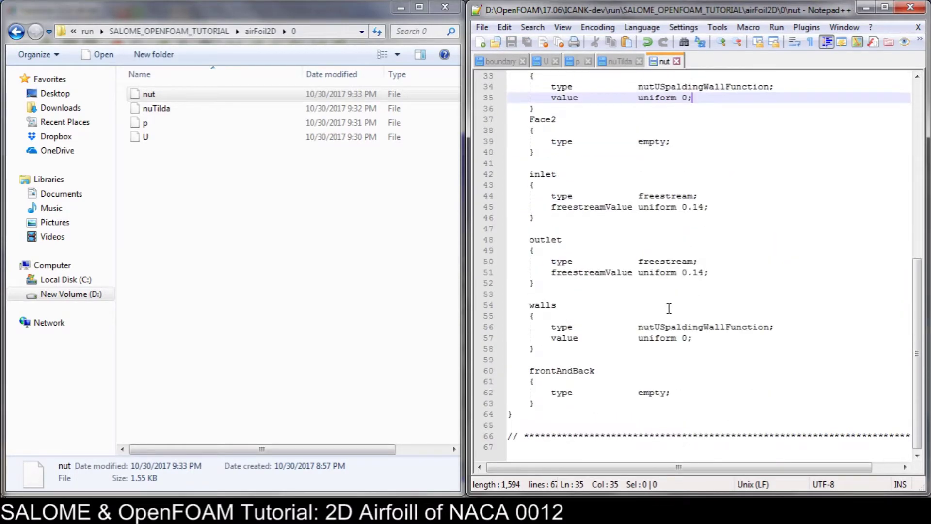
scroll(691, 320, "up", 4)
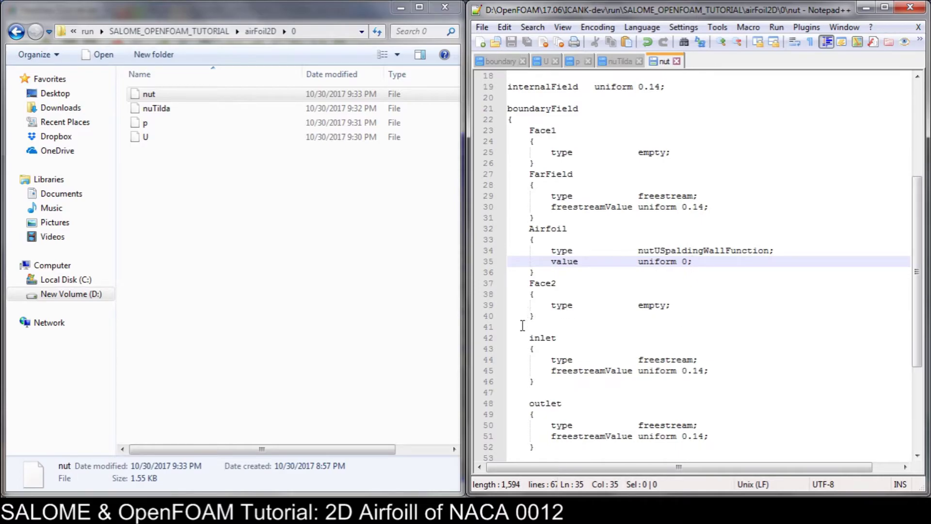
left_click(505, 327)
key("ctrl+shift+End")
key("shift+Up")
key("shift+Up")
key("shift+Up")
key("shift+Up")
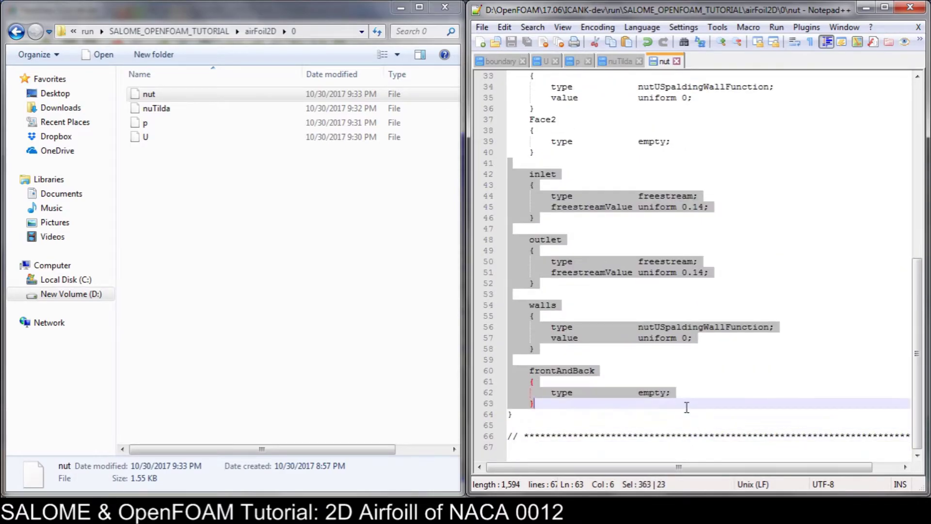
key("shift+End")
key("Delete")
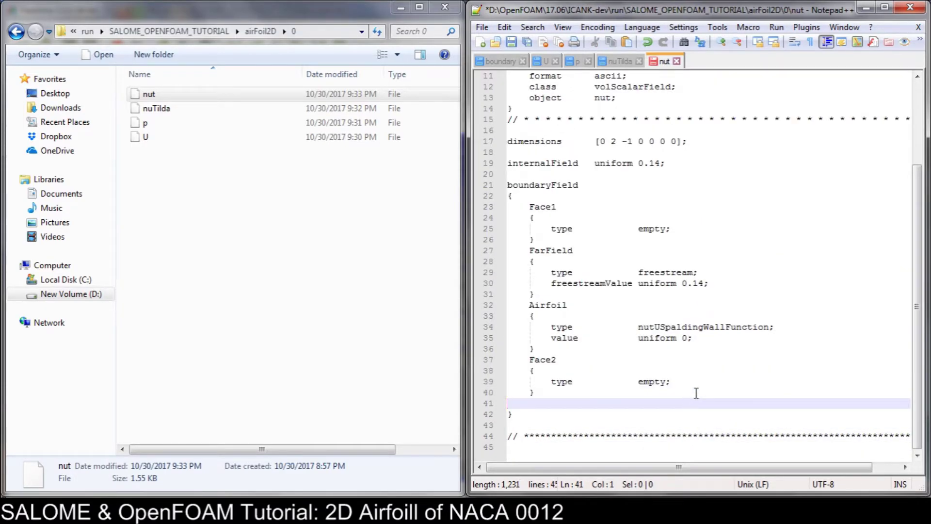
key("ctrl+s")
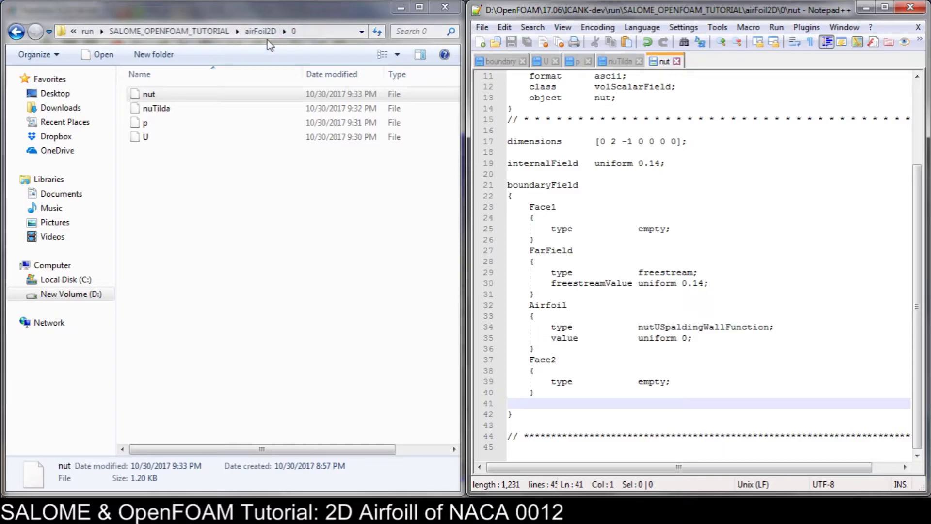
left_click(209, 19)
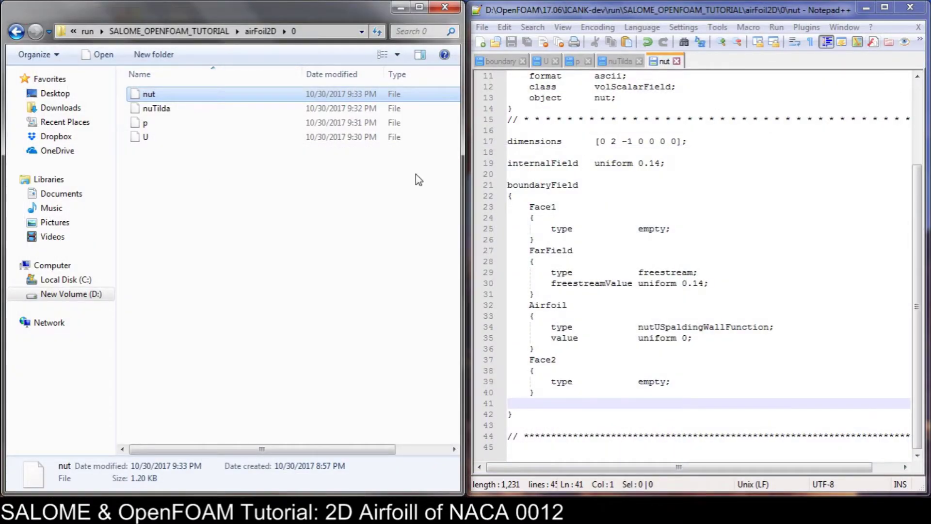
Step: Open system/controlDict from the airFoil2D case folder in Notepad++
left_click(259, 31)
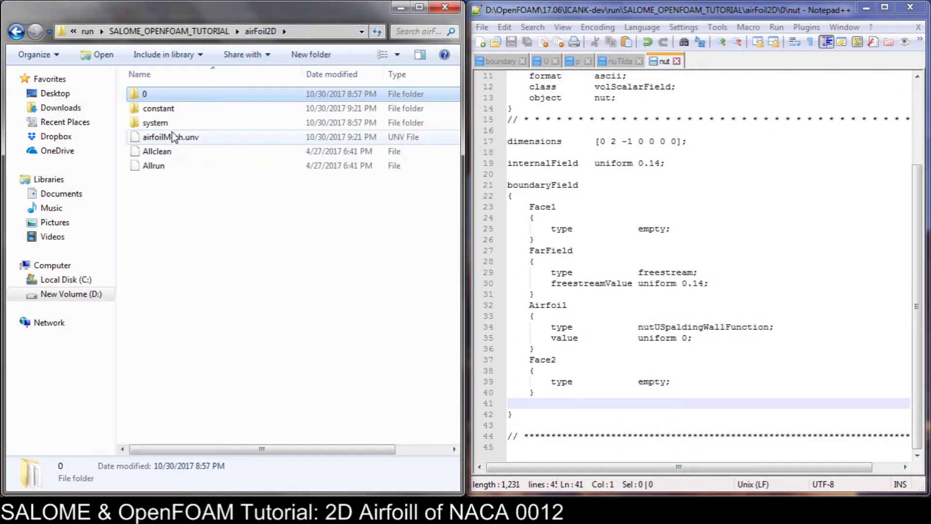
double_click(155, 122)
left_click(174, 94)
right_click(174, 90)
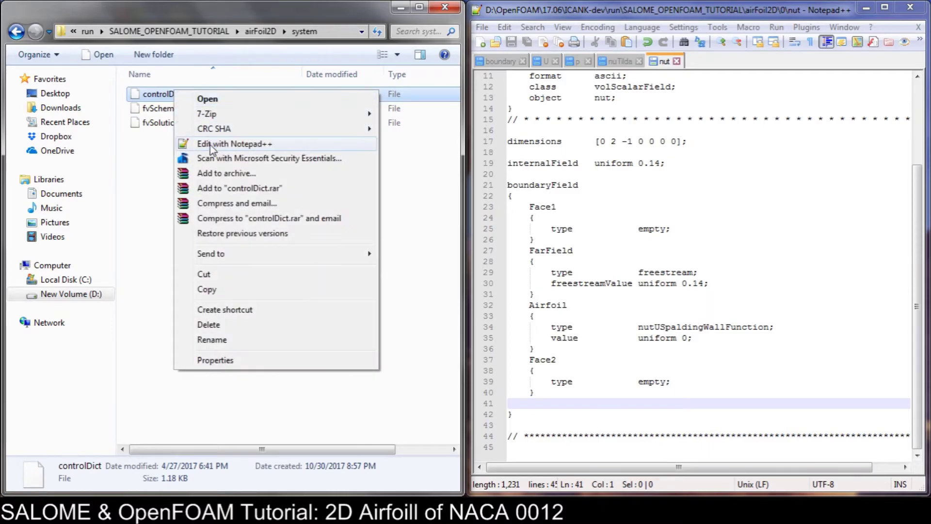
left_click(214, 144)
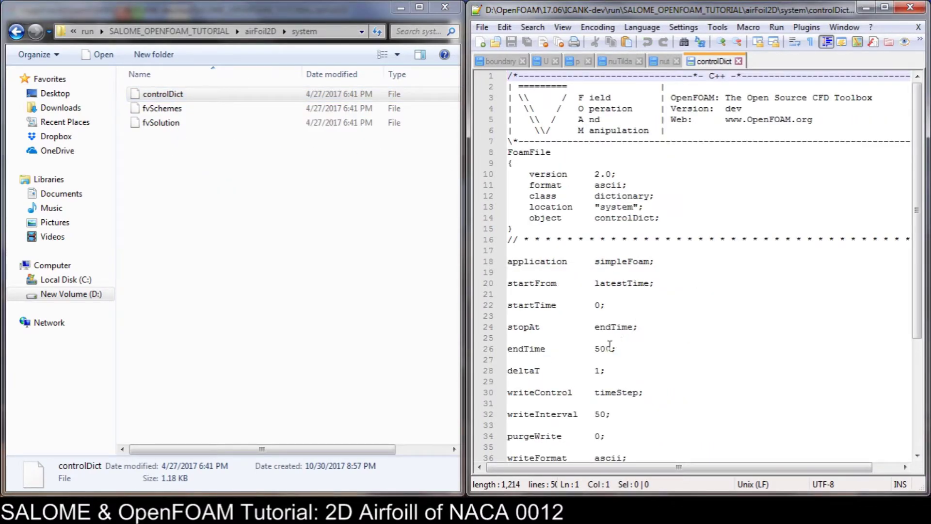
Step: Set endTime 1000, writeInterval 100 and purgeWrite 1, and save controlDict
left_click_drag(602, 350, 596, 350)
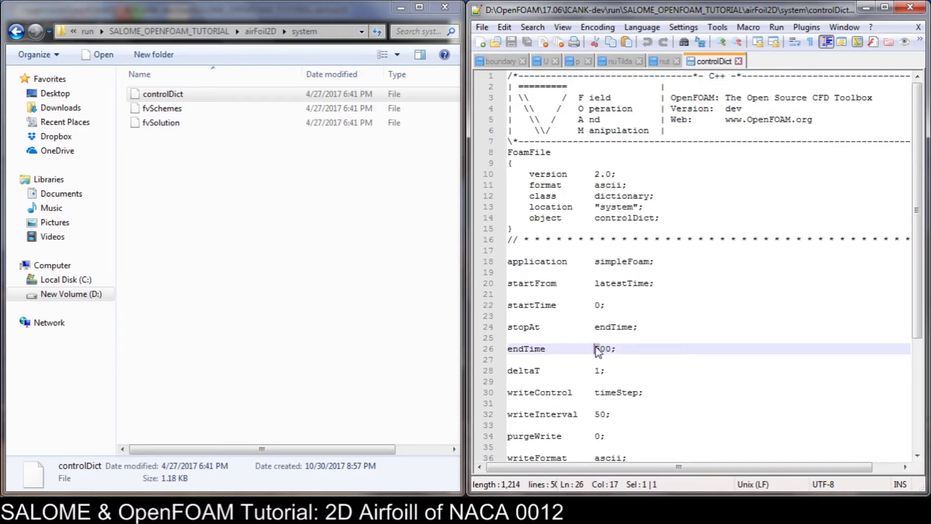
type("10")
key("ctrl+s")
left_click(600, 414)
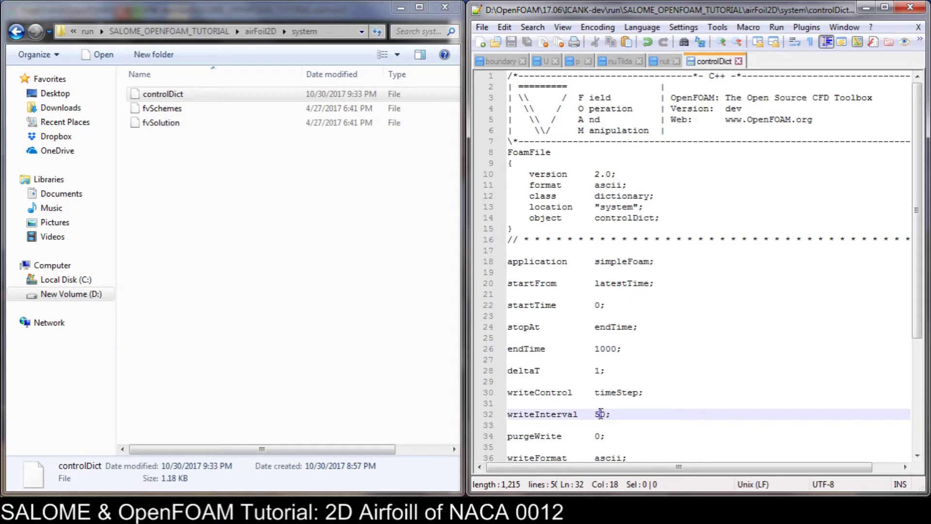
key("BackSpace")
type("10")
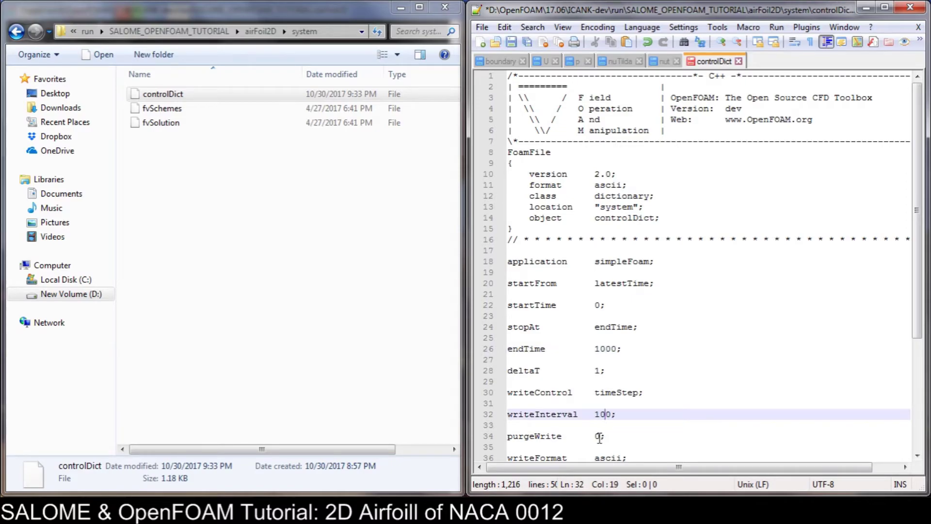
left_click(599, 436)
type("1")
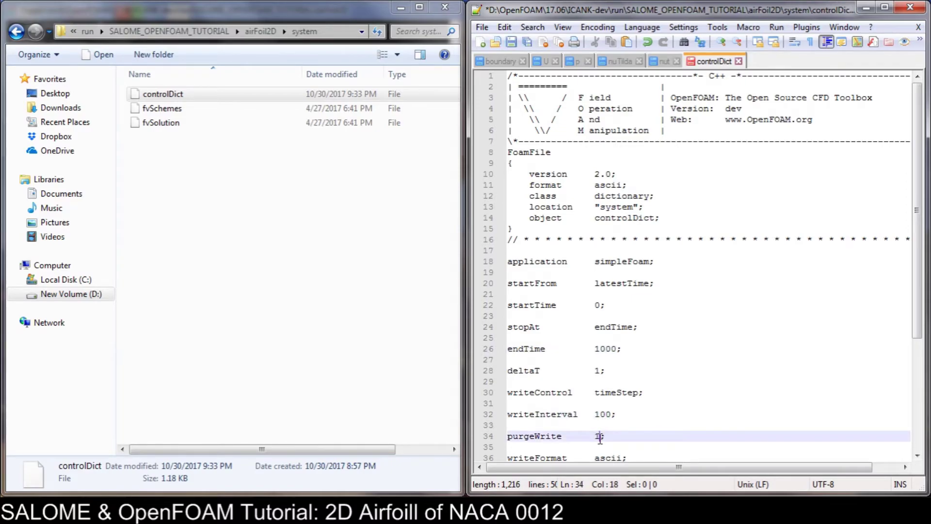
key("ctrl+s")
scroll(644, 363, "down", 3)
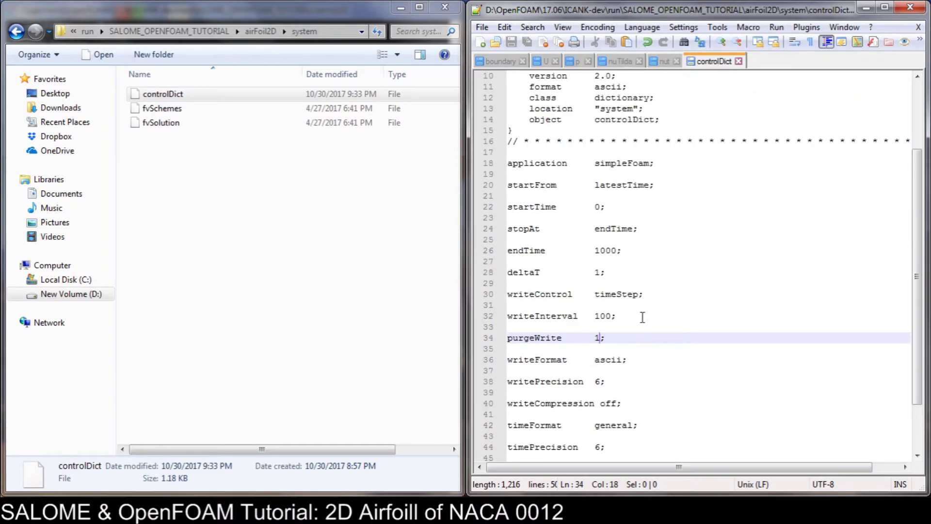
Step: Review the simpleFoam application line and run settings in controlDict
left_click(508, 165)
left_click_drag(508, 165, 679, 405)
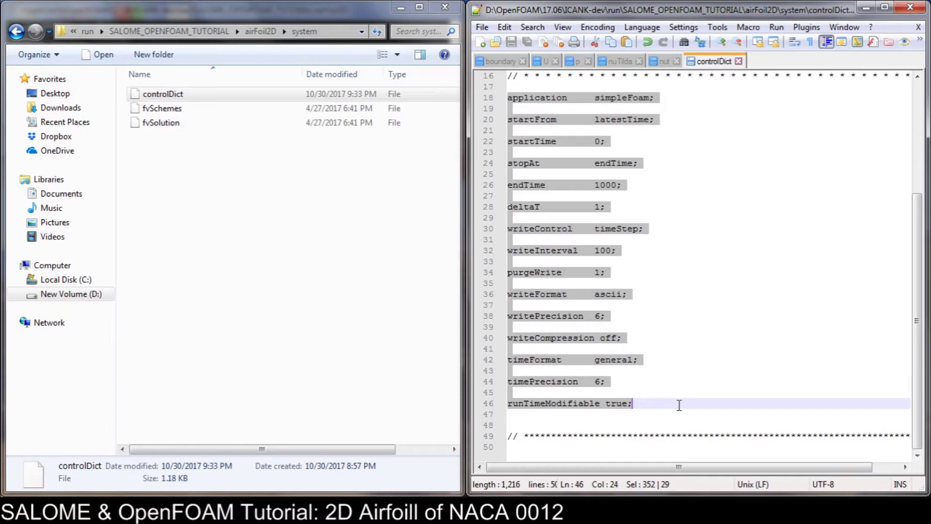
scroll(678, 404, "up", 3)
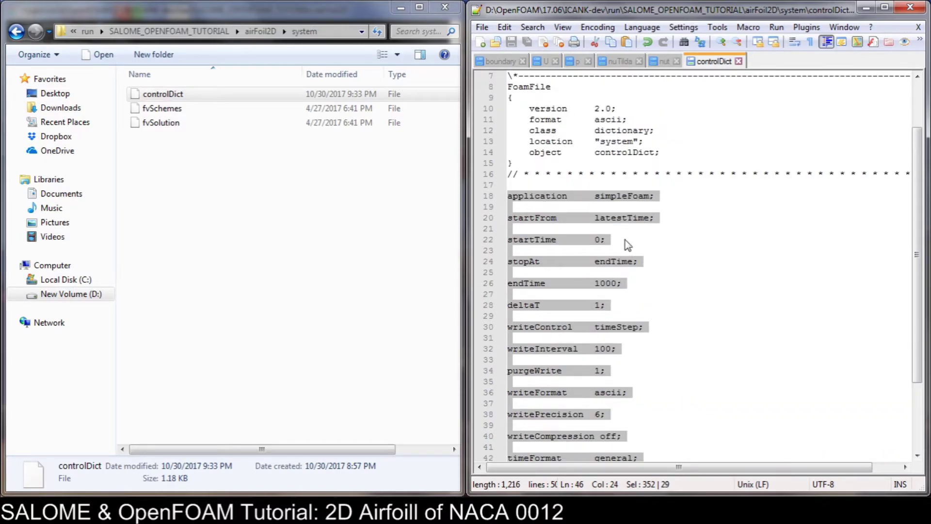
left_click(617, 217)
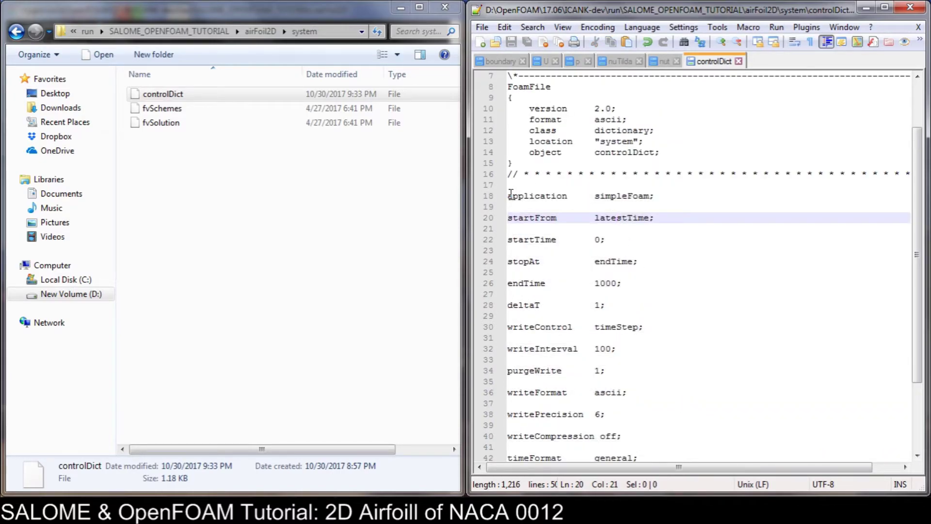
left_click_drag(508, 196, 687, 414)
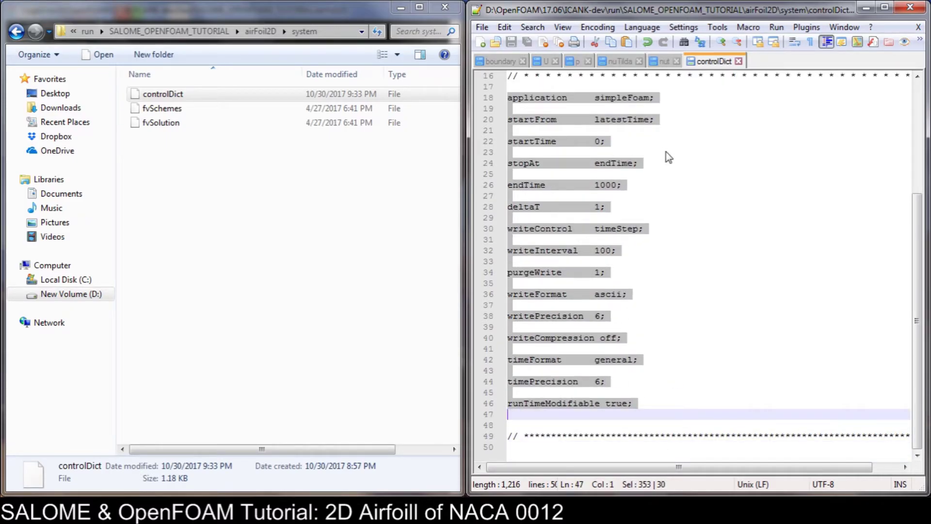
left_click(677, 165)
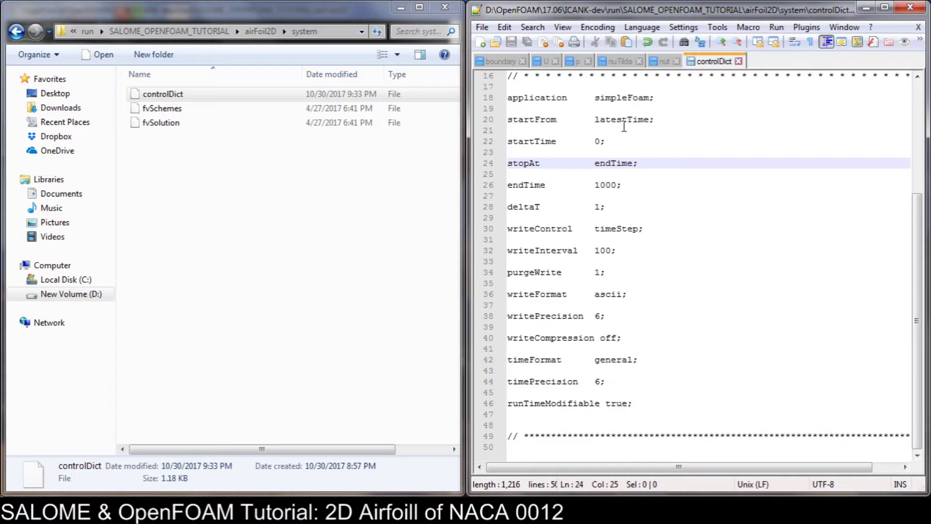
scroll(623, 120, "up", 2)
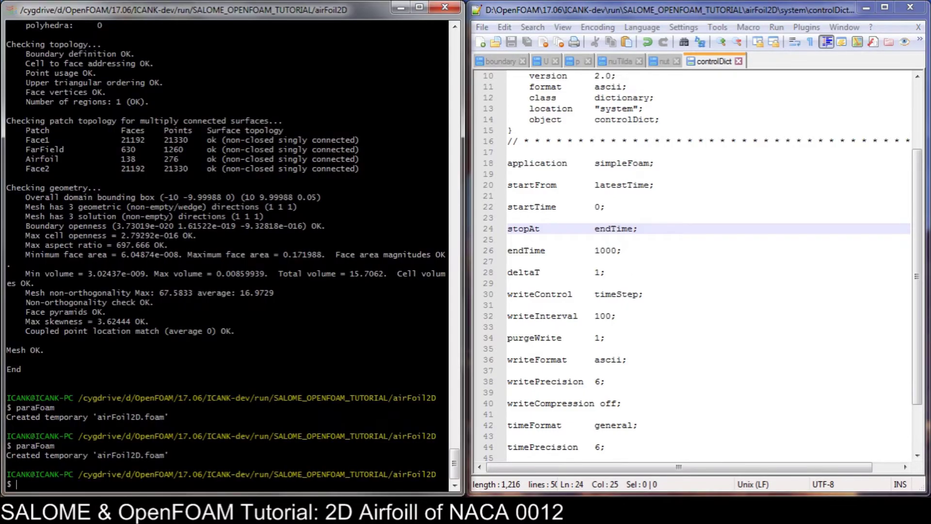
Step: Run 'simpleFoam.exe | tee log.simpleFoam' in the Cygwin terminal
left_click(360, 509)
type("simpleF")
key("Tab")
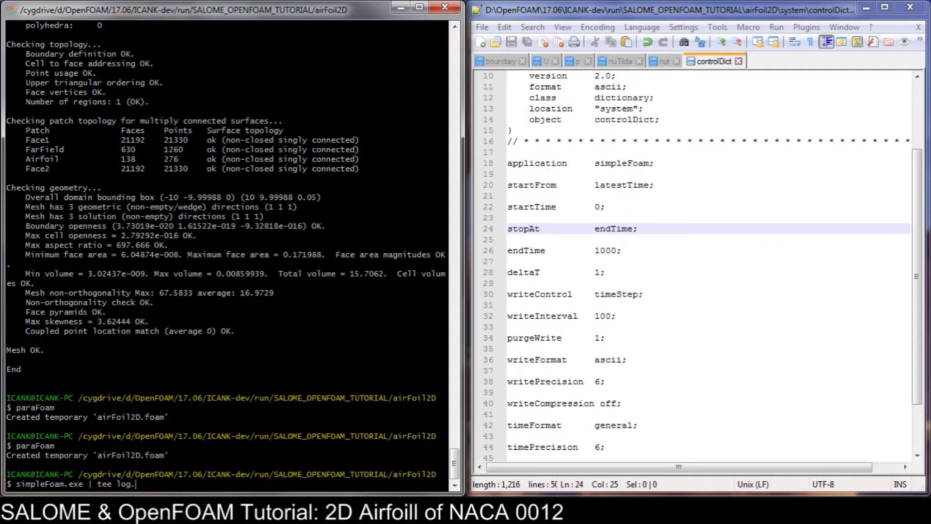
type("simpo")
key("BackSpace")
key("BackSpace")
key("BackSpace")
type("le")
type("Foam")
left_click_drag(185, 484, 99, 485)
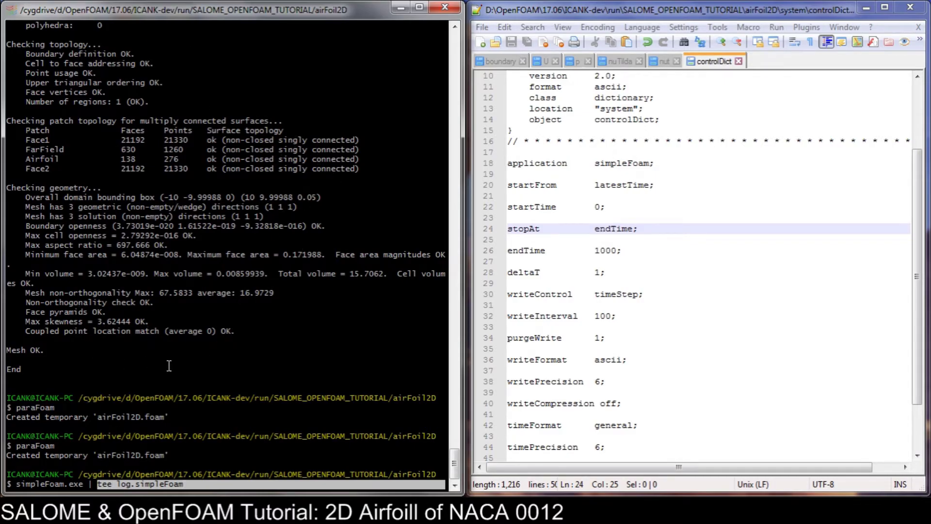
left_click(203, 486)
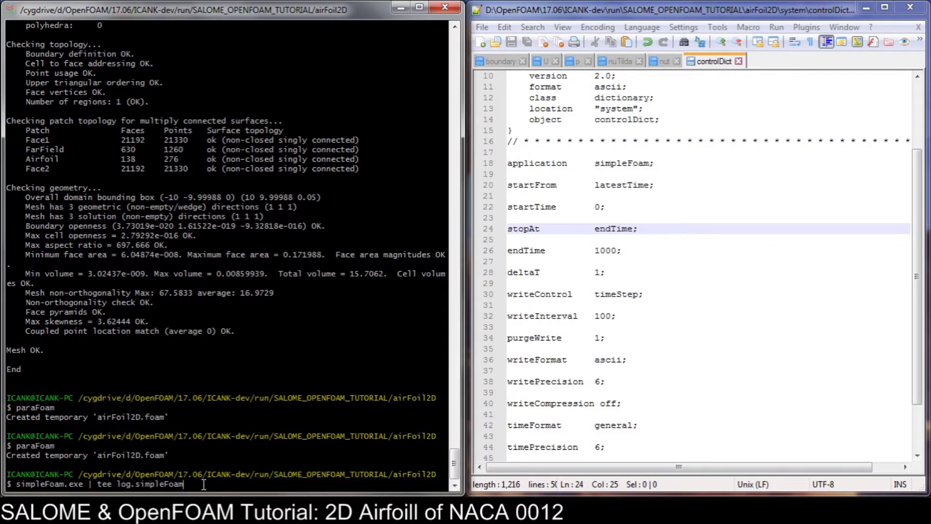
key("Return")
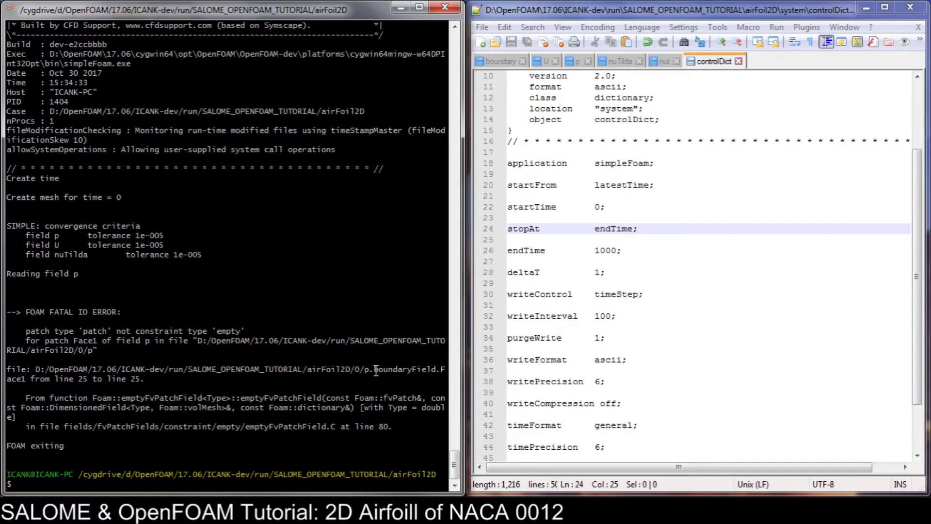
Step: Compare Face1's 'patch' type in the mesh boundary file with the empty type in p
left_click_drag(376, 370, 435, 370)
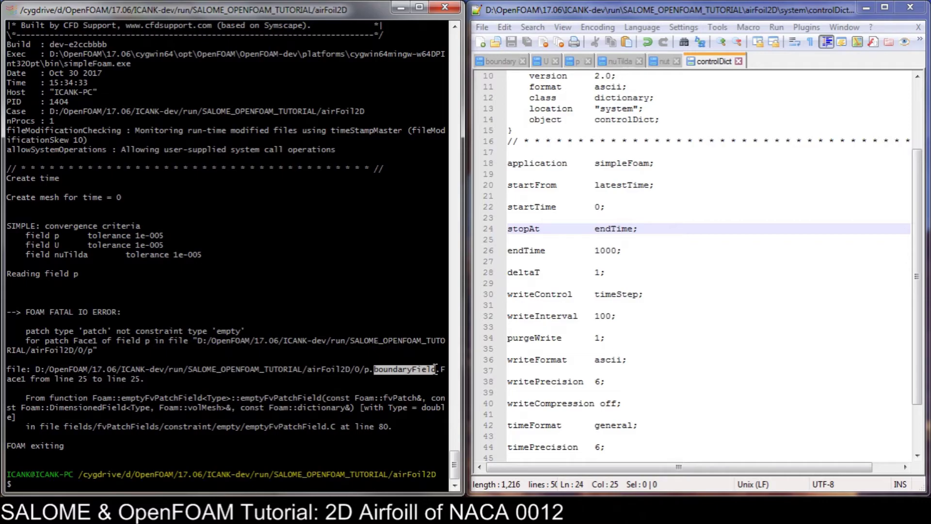
left_click(316, 385)
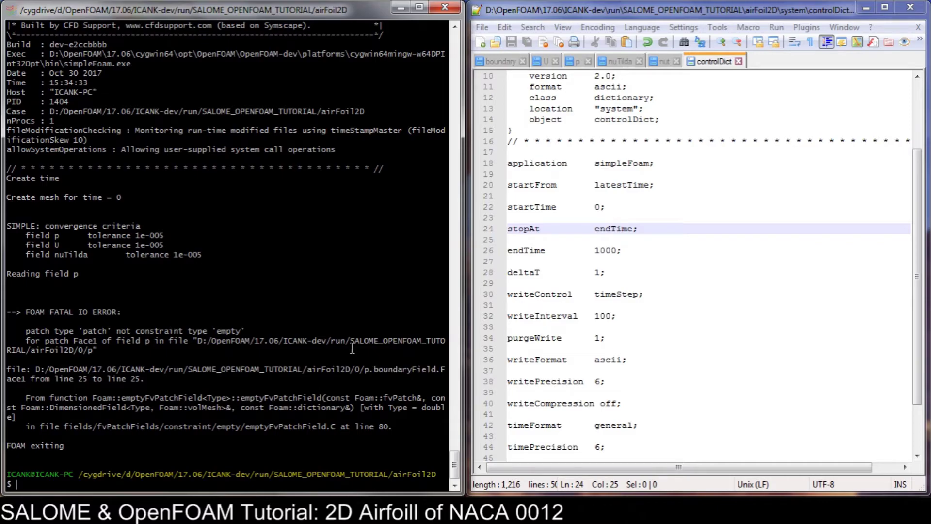
left_click(509, 65)
left_click(655, 218)
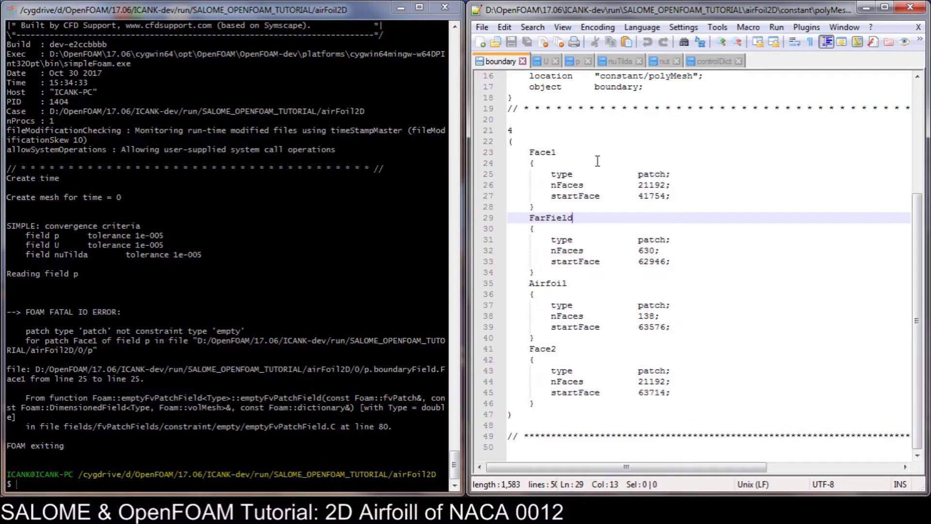
left_click(638, 175)
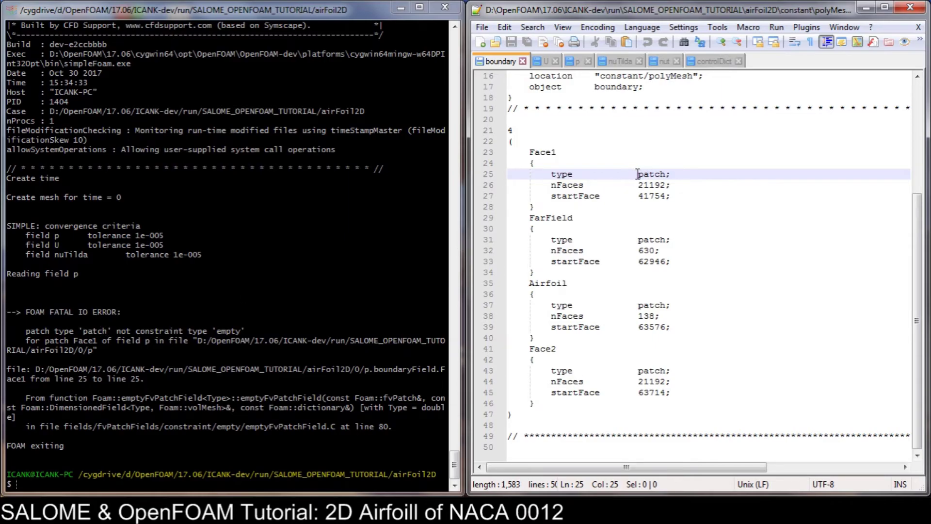
left_click_drag(638, 175, 670, 174)
left_click(577, 61)
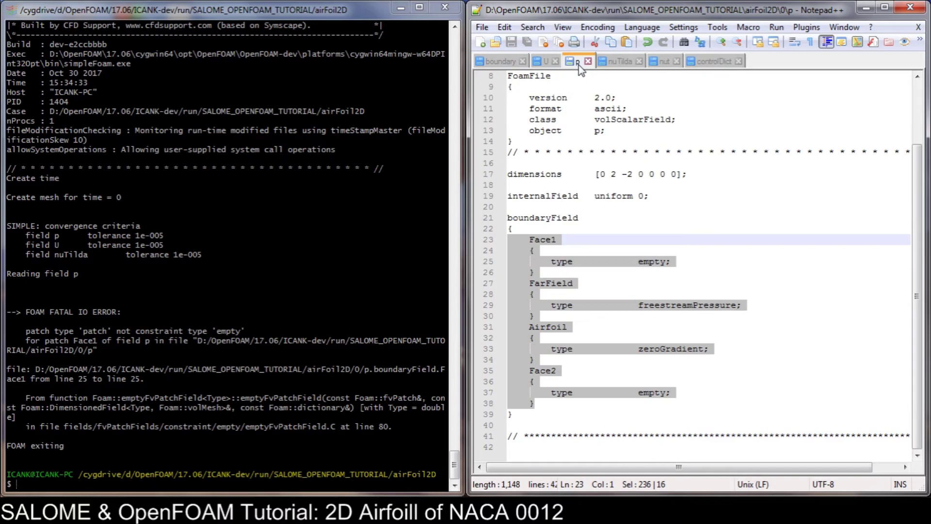
left_click_drag(640, 261, 666, 261)
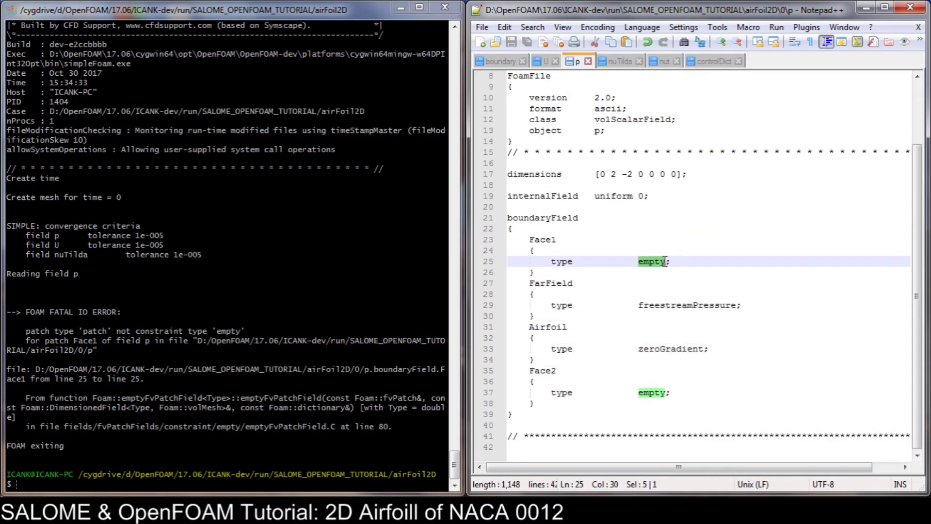
Step: Change Face1 and Face2 from patch to empty in the boundary file and save it
left_click(501, 62)
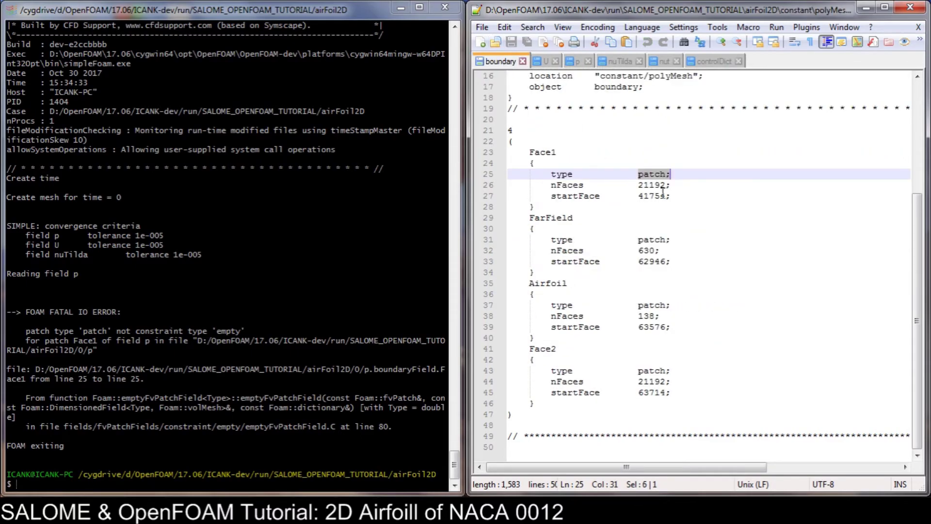
left_click(669, 174)
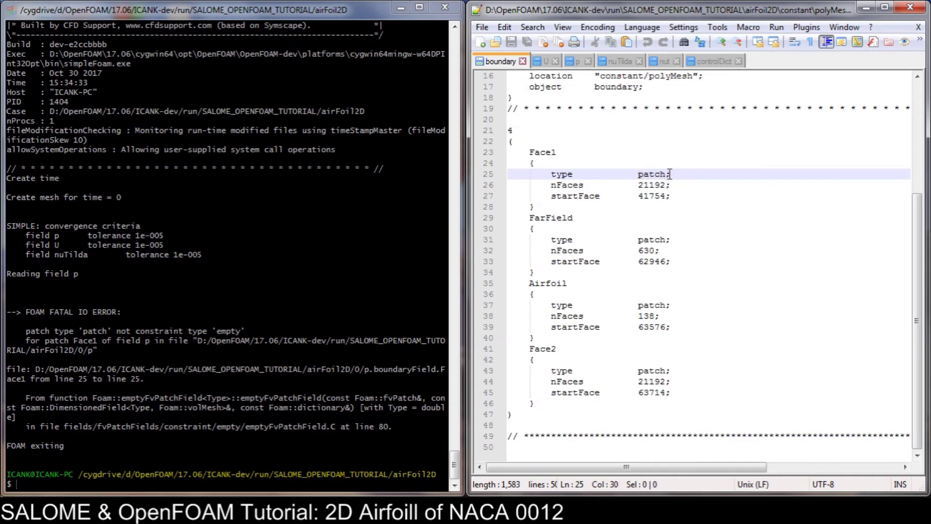
key("ctrl+shift+Left")
type("empty")
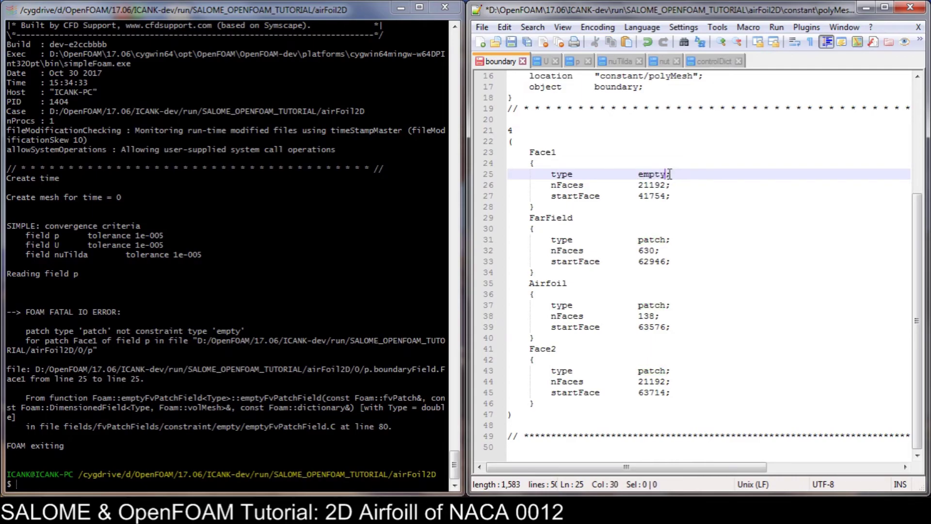
left_click(667, 370)
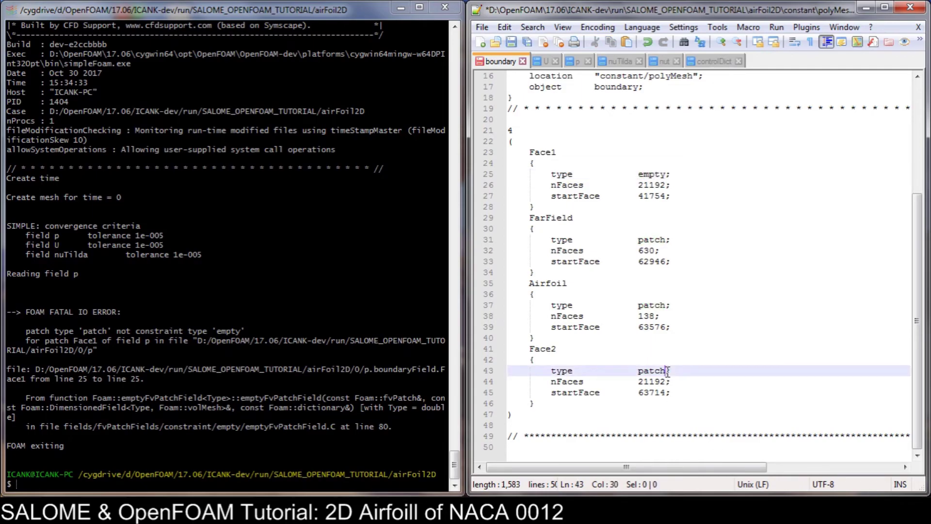
key("ctrl+shift+Left")
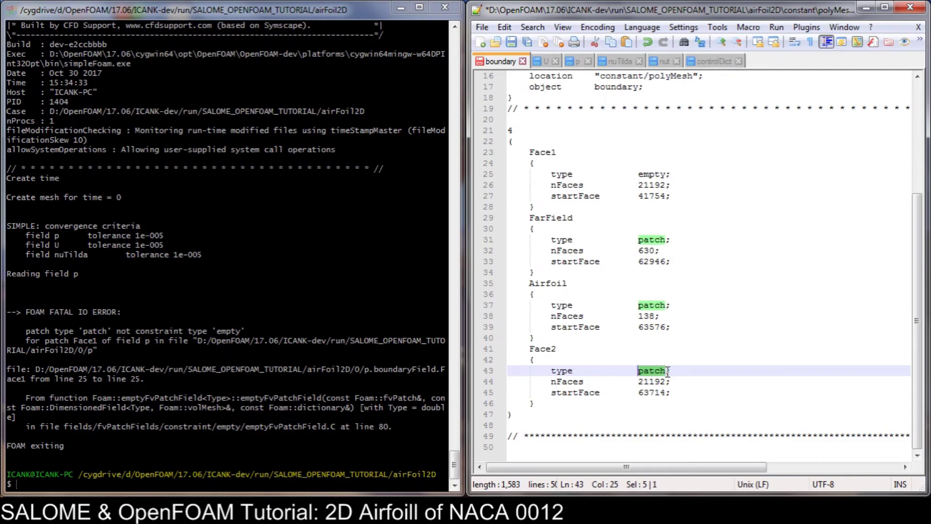
type("empty")
left_click(803, 273)
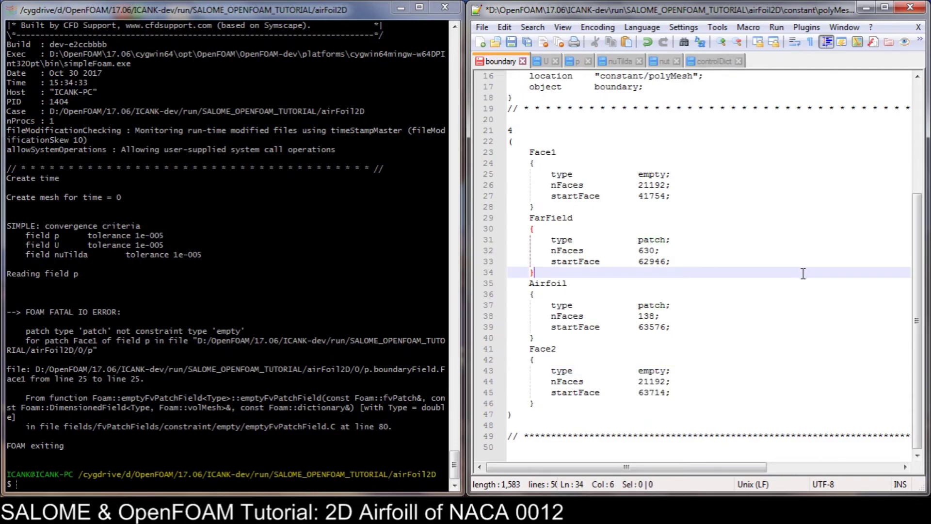
key("ctrl+s")
left_click(353, 372)
key("Up")
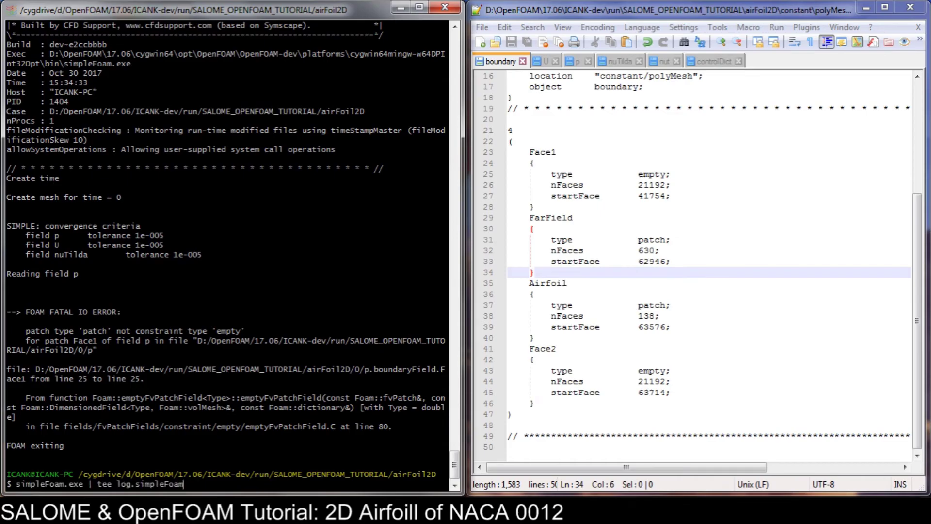
Step: Rerun the recalled simpleFoam command, which fails because Airfoil must be type wall
key("Return")
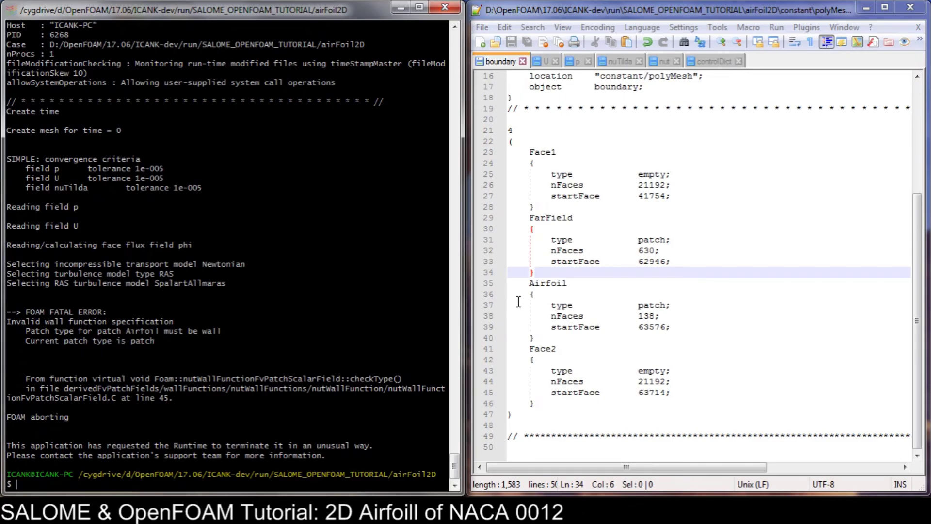
Step: Change Airfoil's type from patch to wall and save the boundary file
left_click(666, 305)
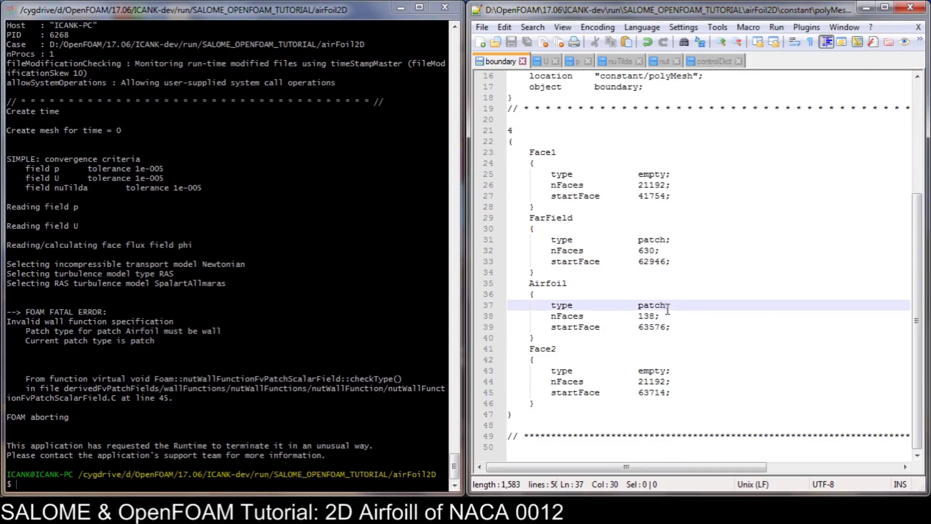
double_click(655, 305)
type("w")
key("Escape")
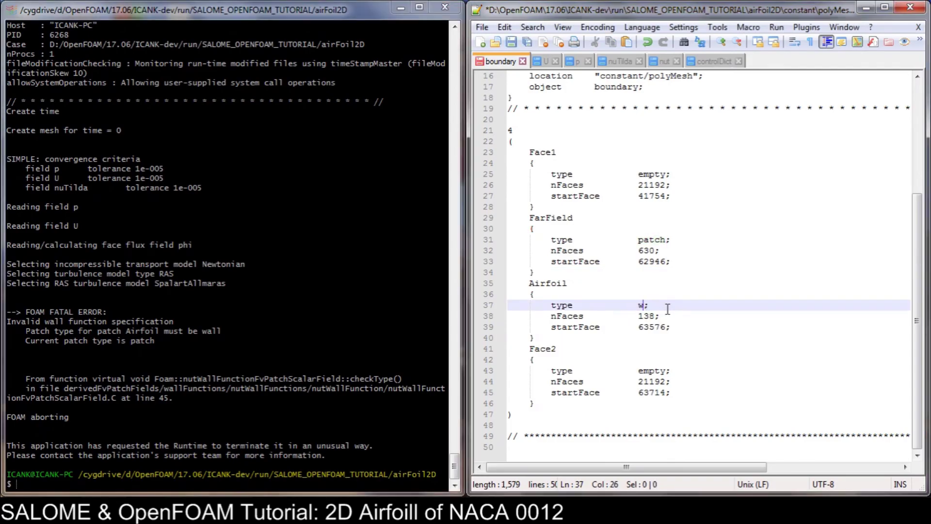
type("all")
key("ctrl+s")
left_click(274, 360)
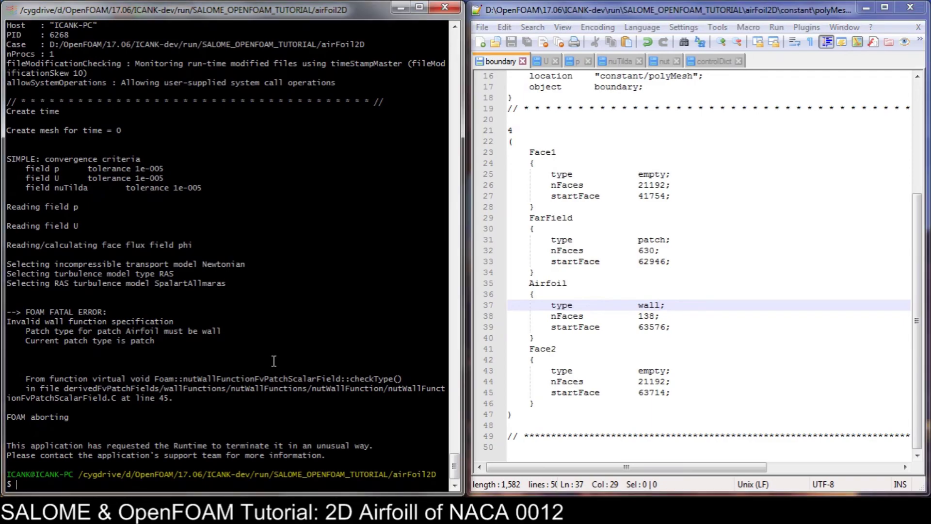
key("Up")
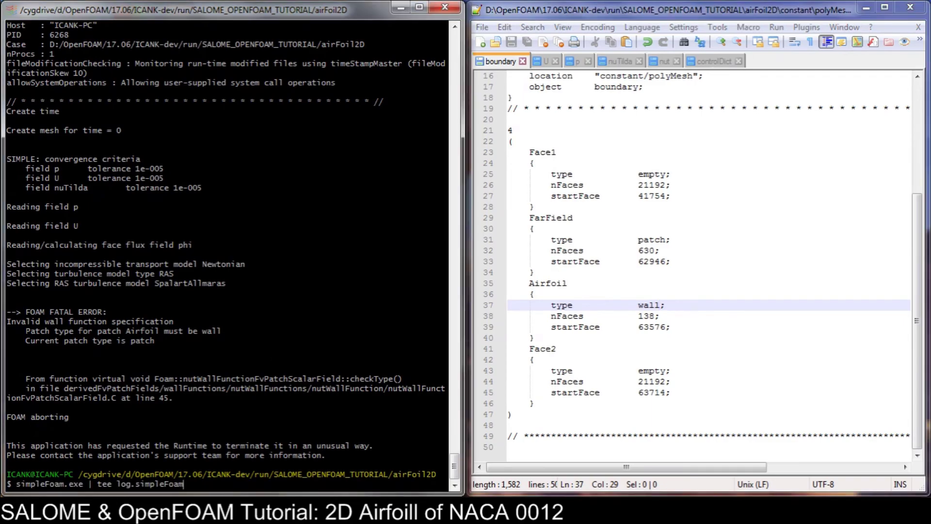
Step: Rerun simpleFoam and watch the Ux, Uy, p and nuTilda residuals print
key("Return")
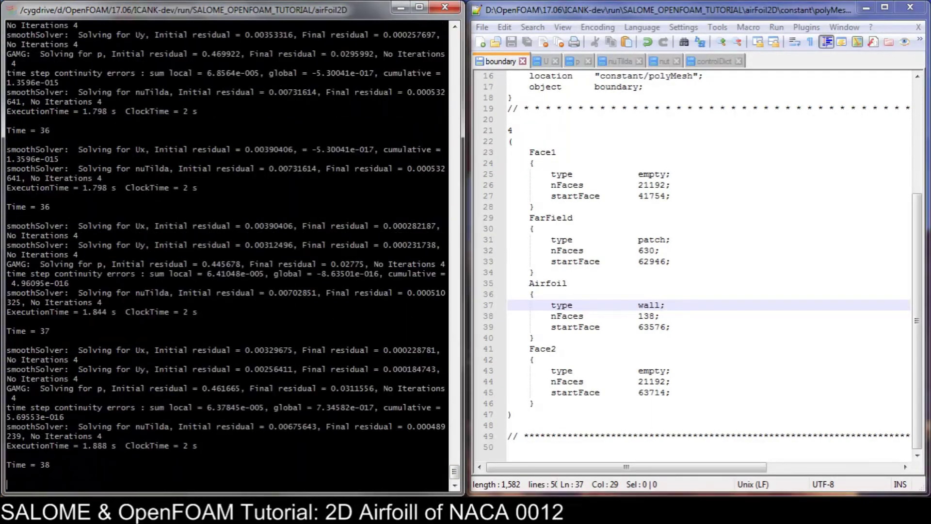